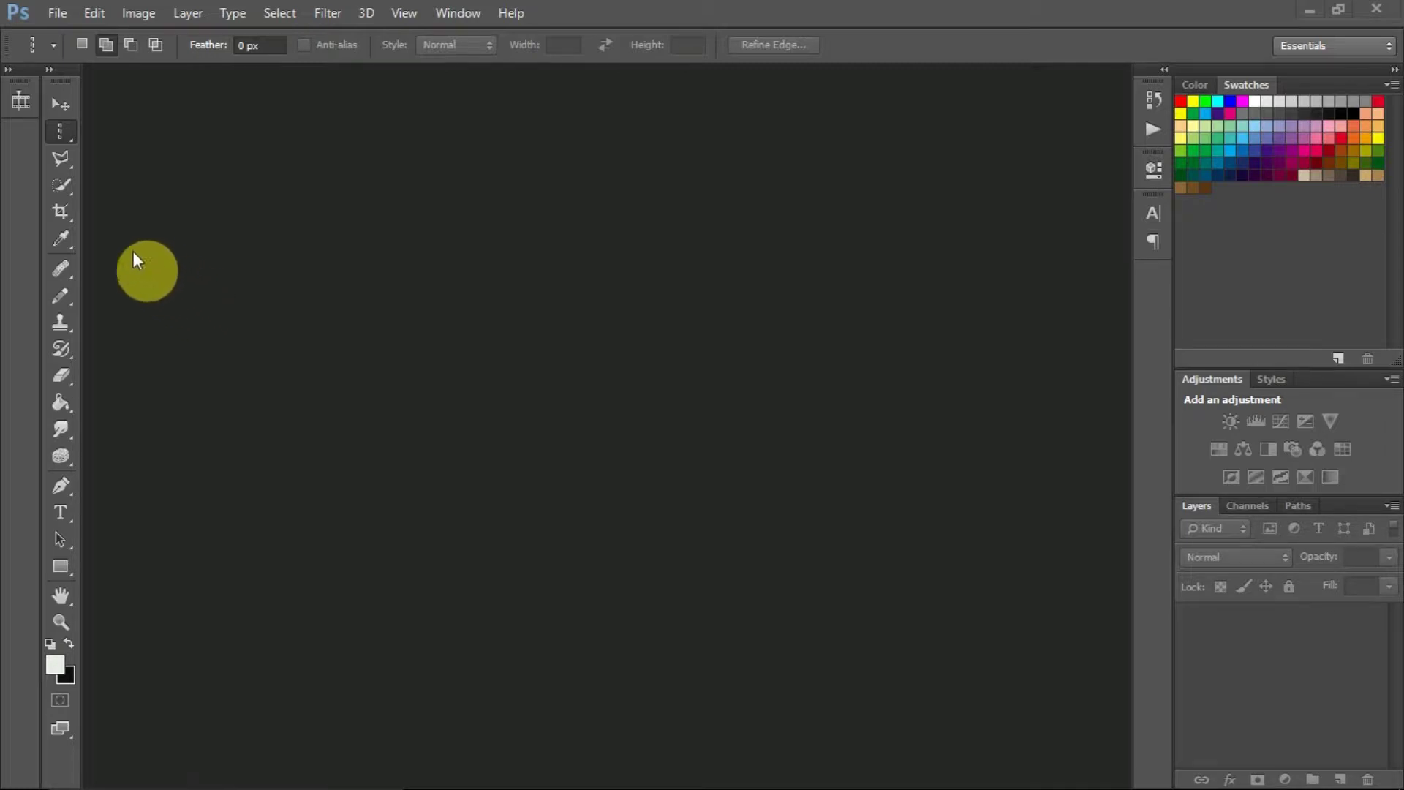
Step: Look through the lasso tool variants and reactivate the Polygonal Lasso tool
{"action": "left_click", "coordinate": [62, 161]}
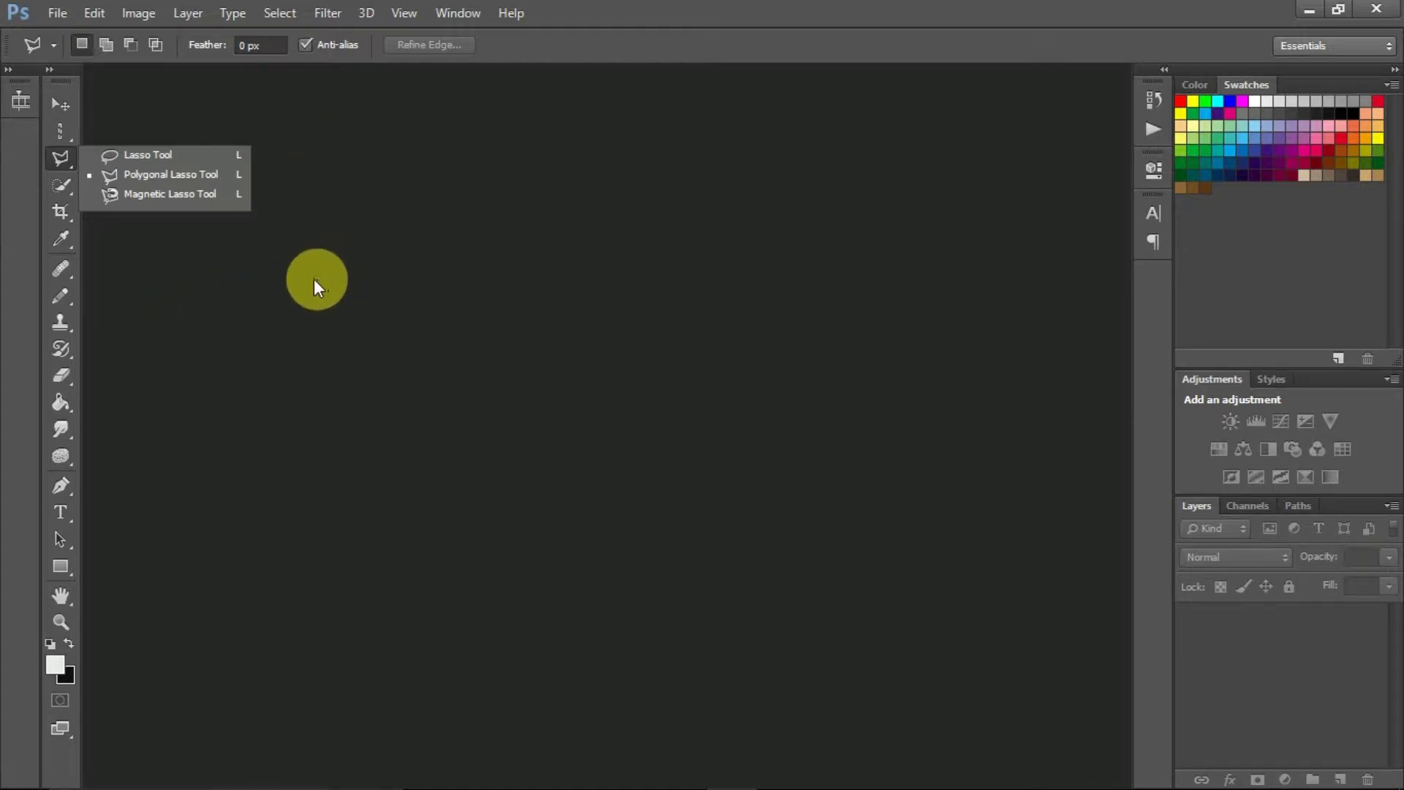
{"action": "left_click", "coordinate": [340, 287]}
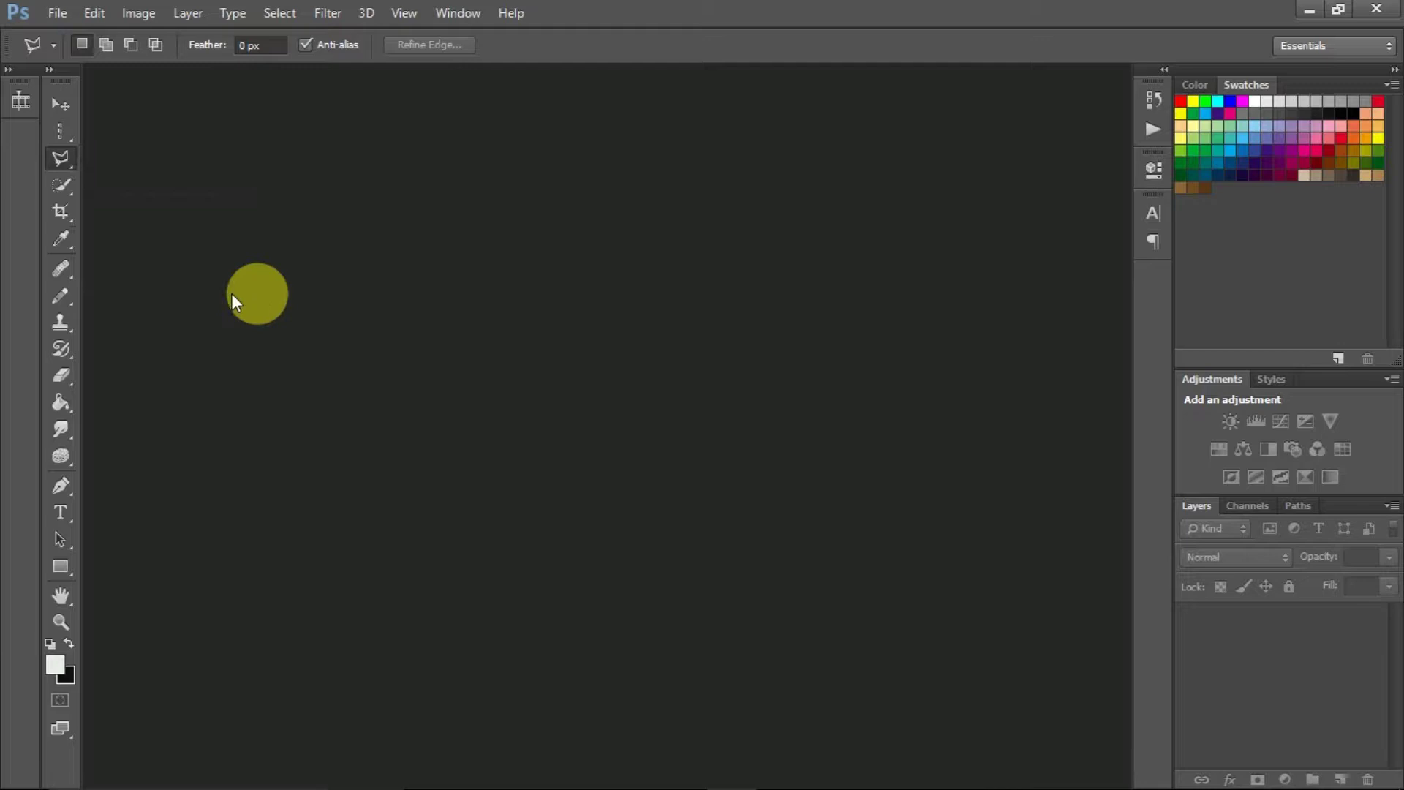
{"action": "left_click", "coordinate": [68, 109]}
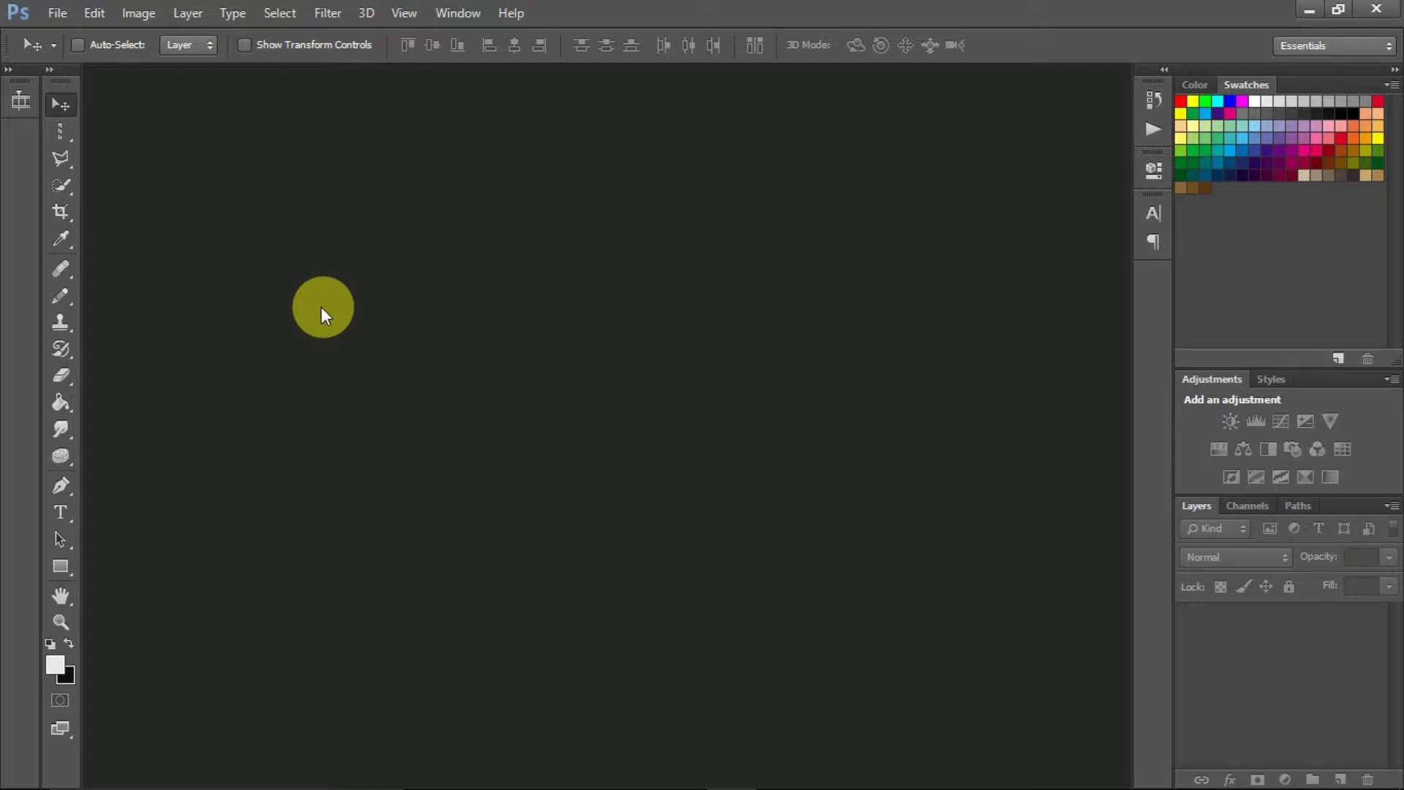
{"action": "key", "text": "l"}
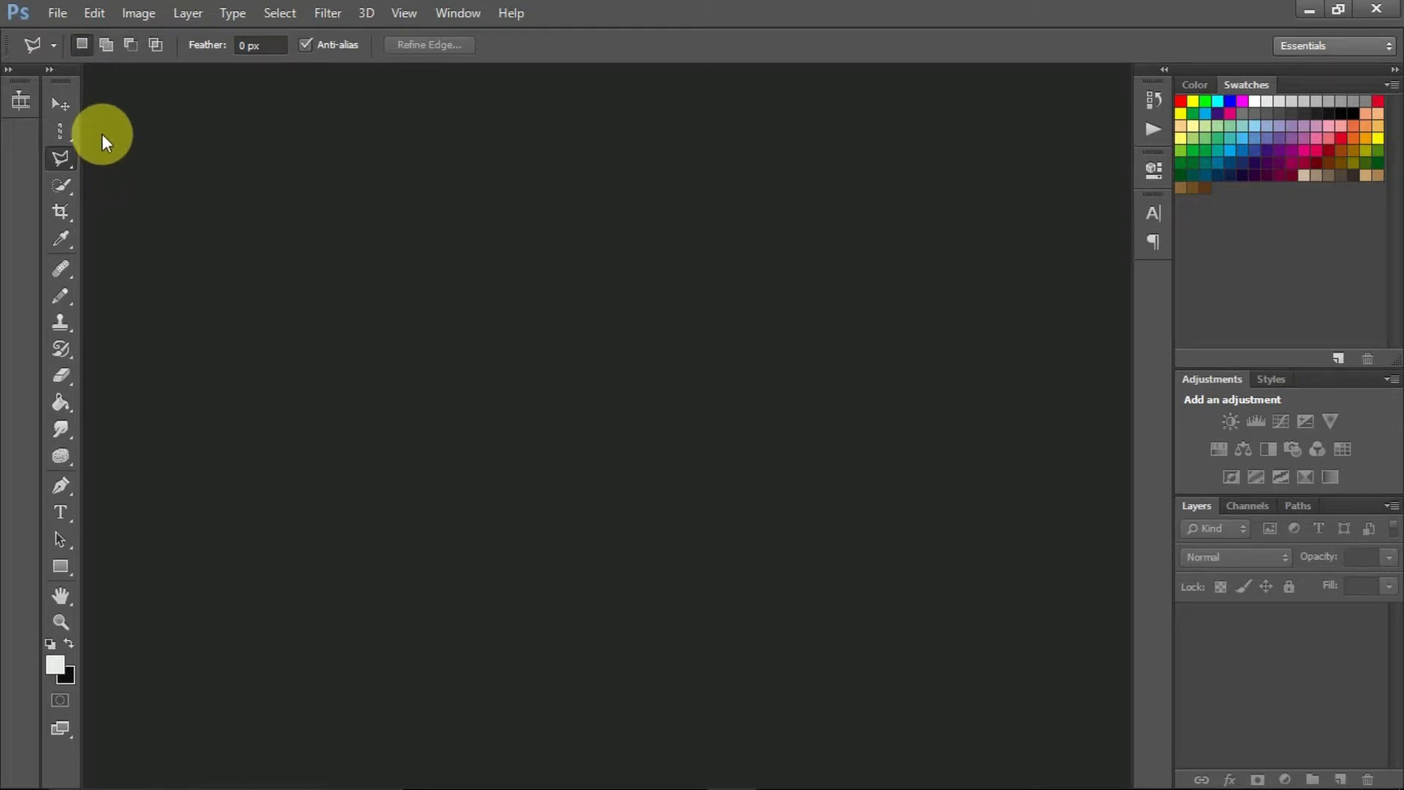
{"action": "left_click", "coordinate": [59, 24]}
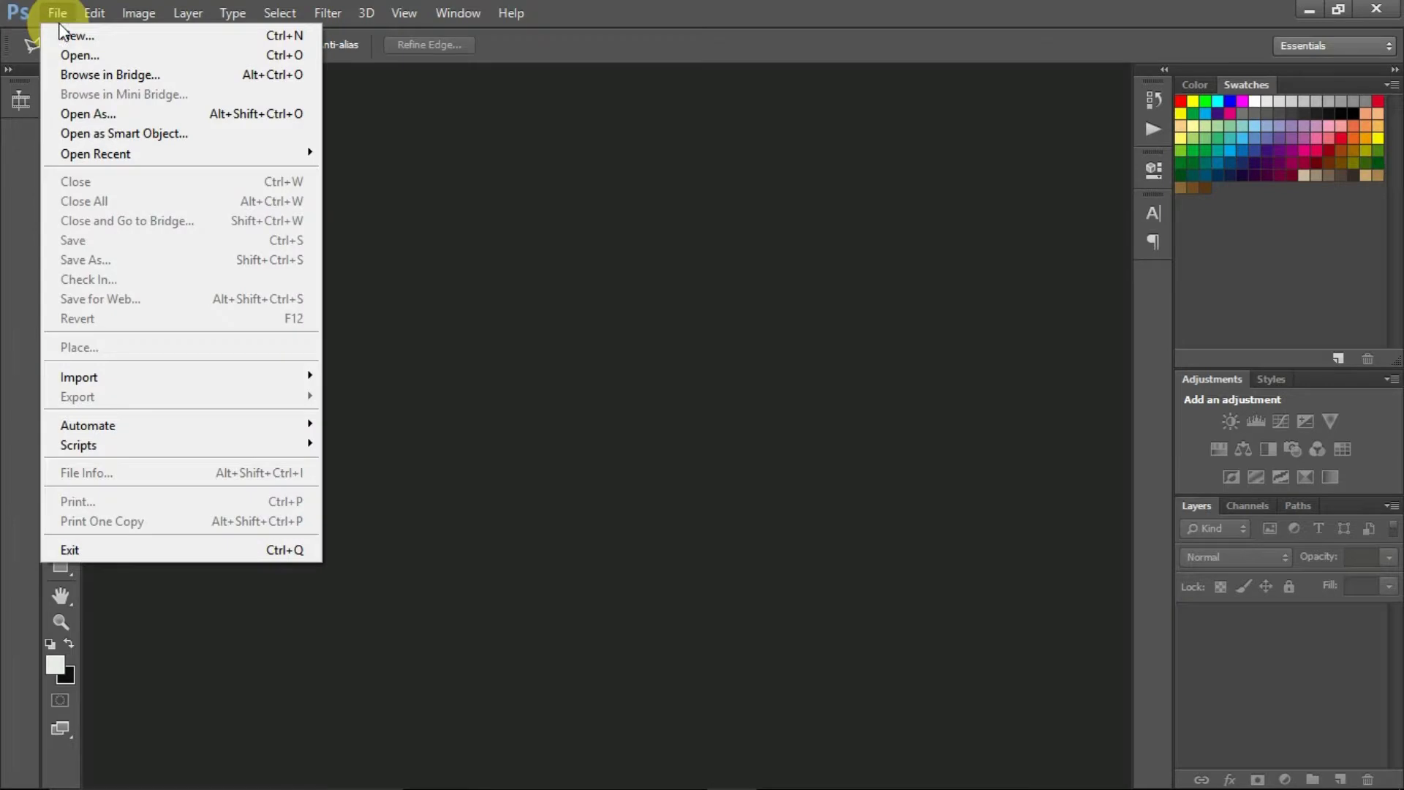
{"action": "left_click", "coordinate": [80, 59]}
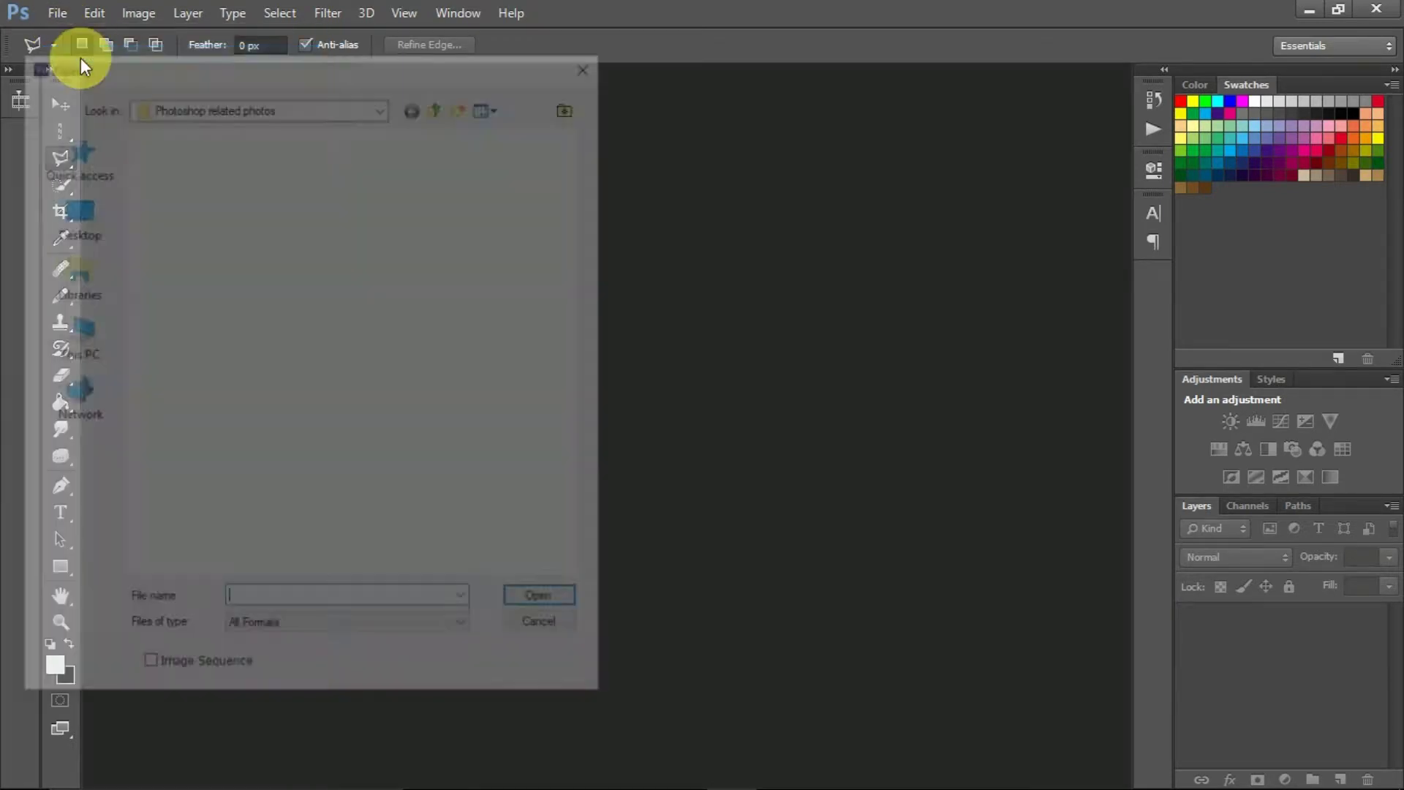
{"action": "scroll", "coordinate": [440, 354], "scroll_direction": "down", "scroll_amount": 3}
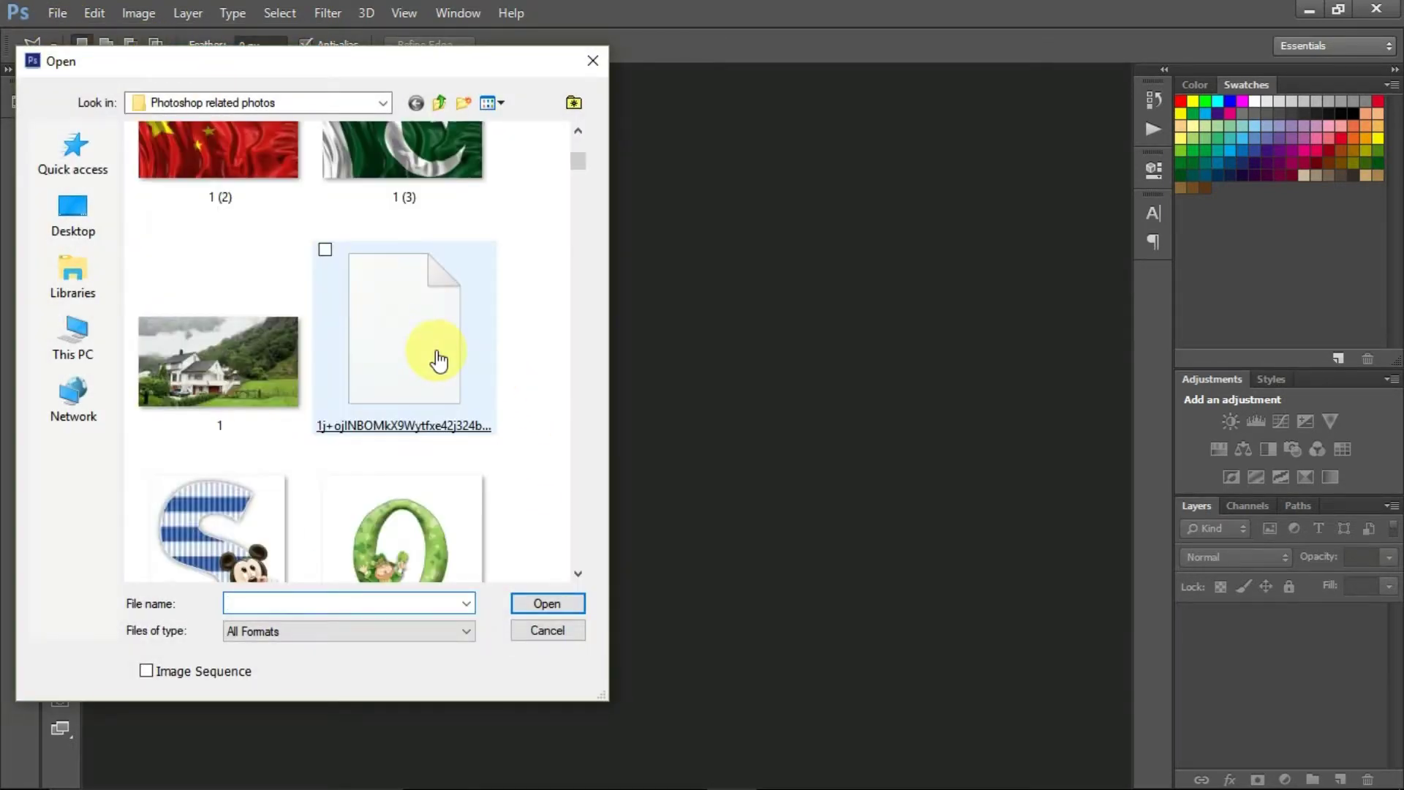
{"action": "scroll", "coordinate": [432, 354], "scroll_direction": "down", "scroll_amount": 5}
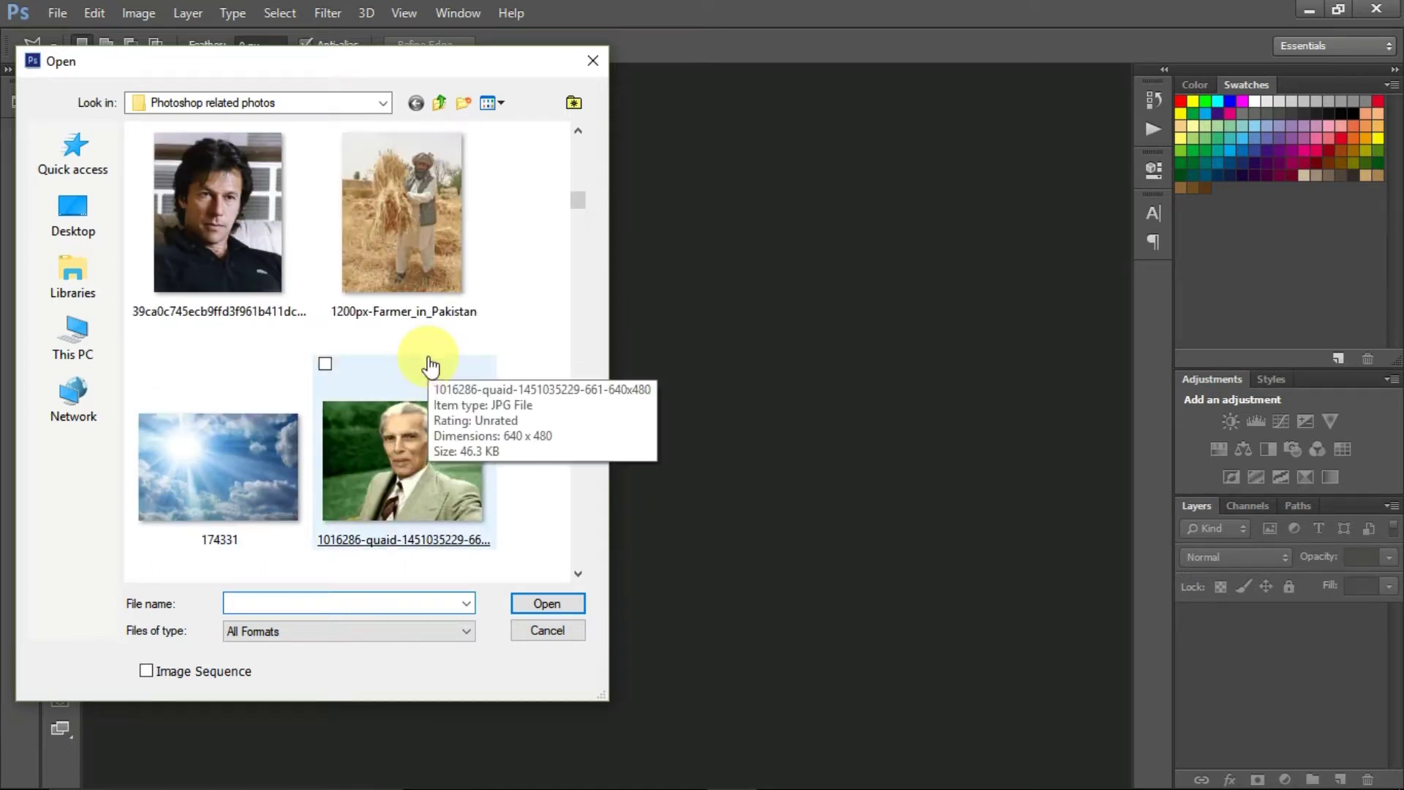
{"action": "double_click", "coordinate": [432, 476]}
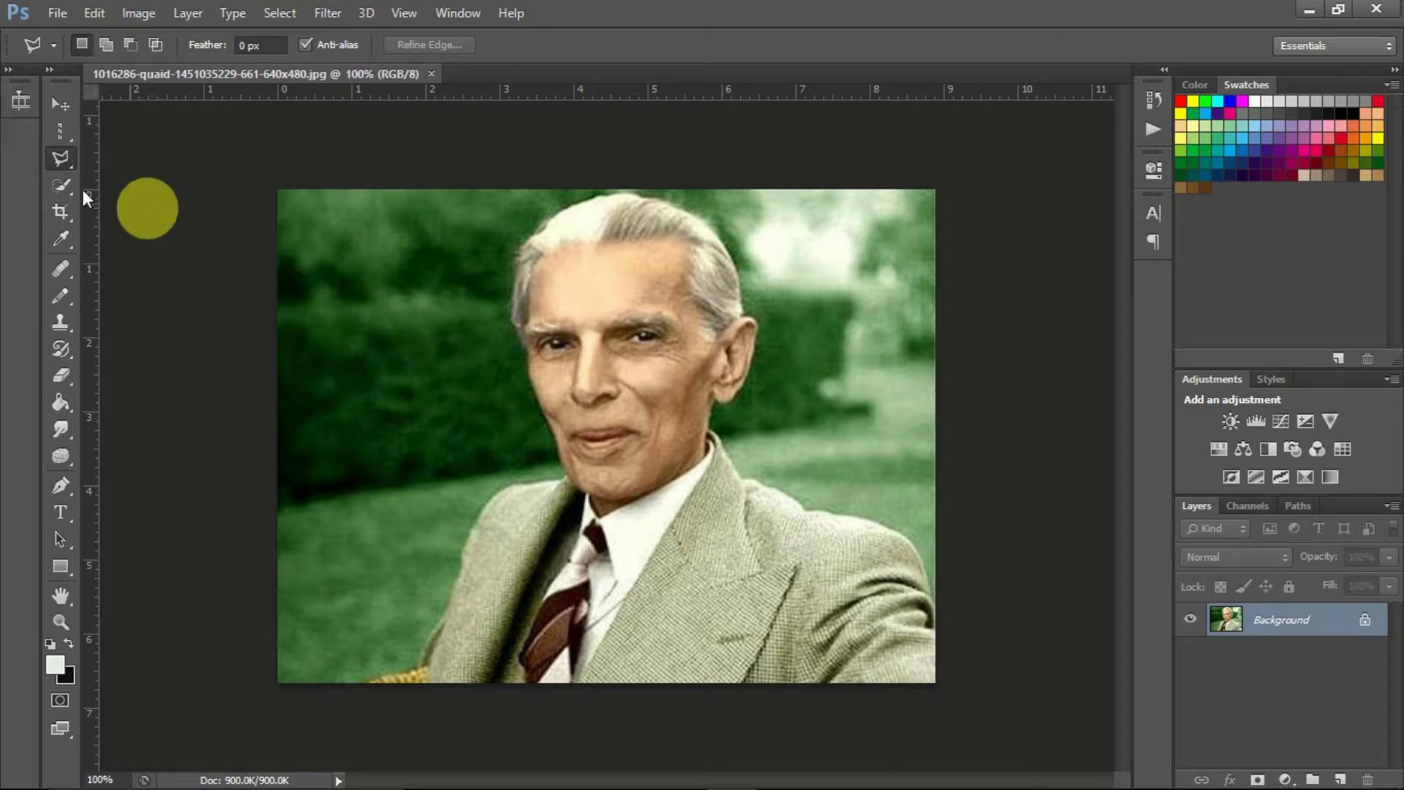
Step: Select the man's head and a bit of his collar with a closed freehand Lasso tool outline
{"action": "right_click", "coordinate": [72, 169]}
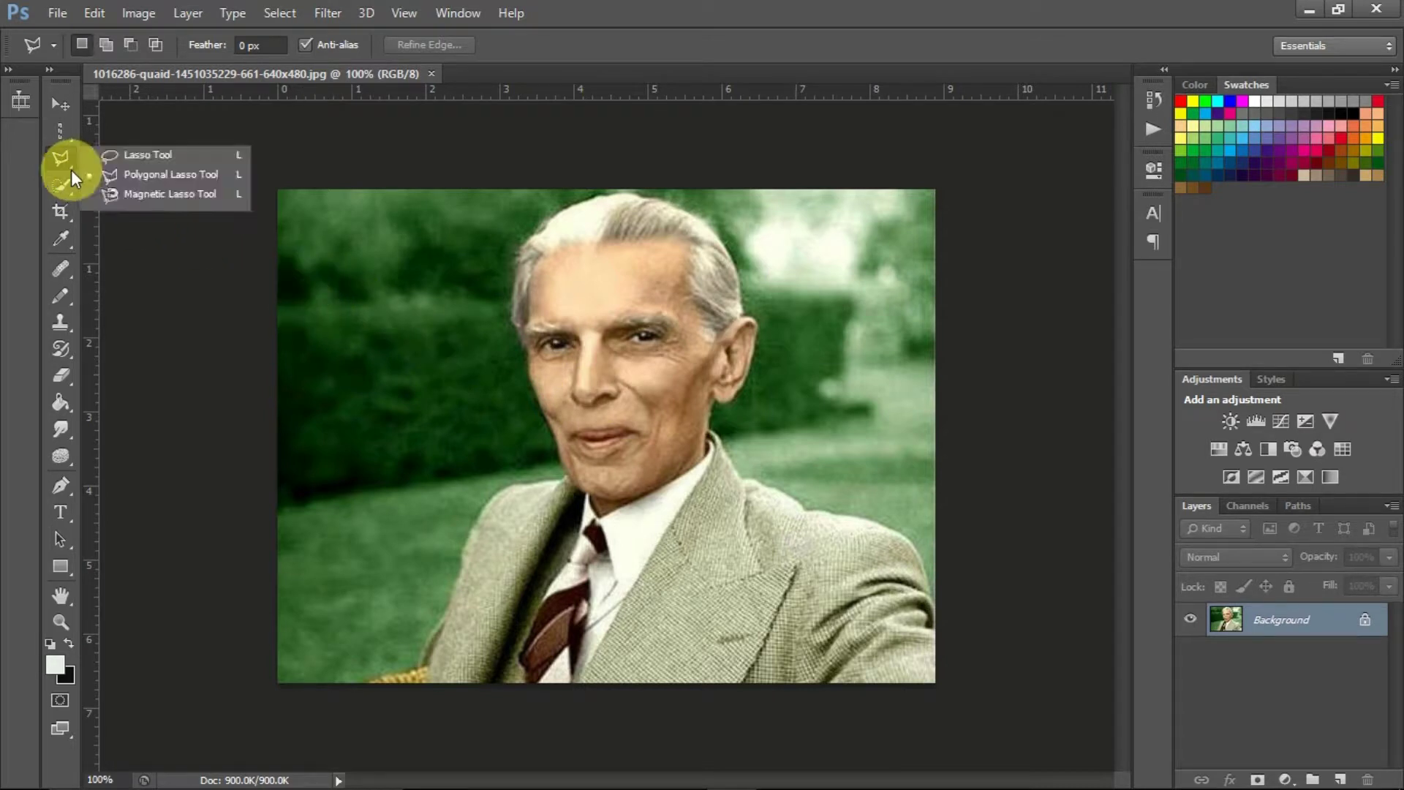
{"action": "left_click", "coordinate": [155, 155]}
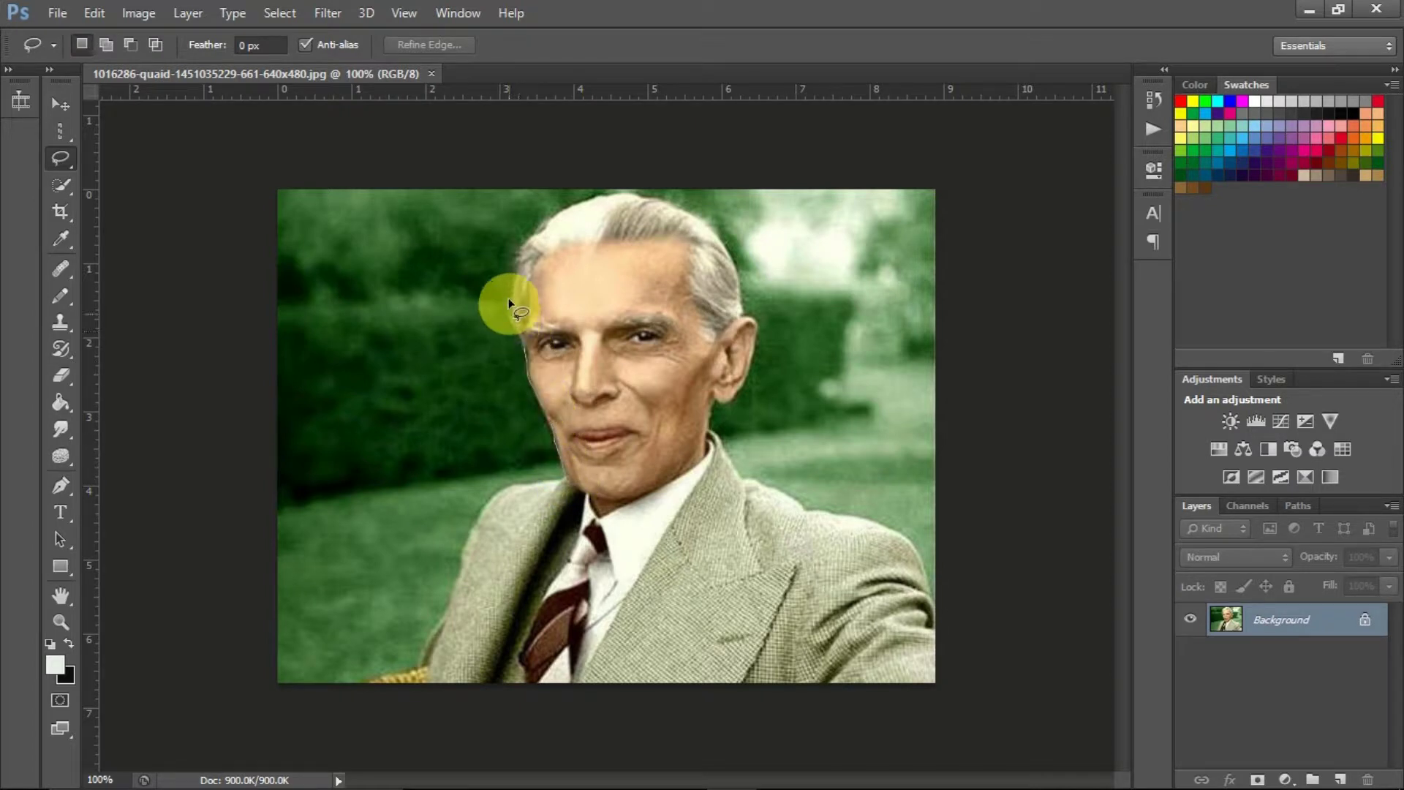
{"action": "mouse_move", "coordinate": [520, 253]}
{"action": "left_mouse_down"}
{"action": "mouse_move", "coordinate": [583, 197]}
{"action": "mouse_move", "coordinate": [640, 196]}
{"action": "mouse_move", "coordinate": [717, 231]}
{"action": "left_mouse_up"}
{"action": "mouse_move", "coordinate": [748, 283]}
{"action": "left_mouse_down"}
{"action": "mouse_move", "coordinate": [764, 342]}
{"action": "mouse_move", "coordinate": [752, 392]}
{"action": "left_mouse_up"}
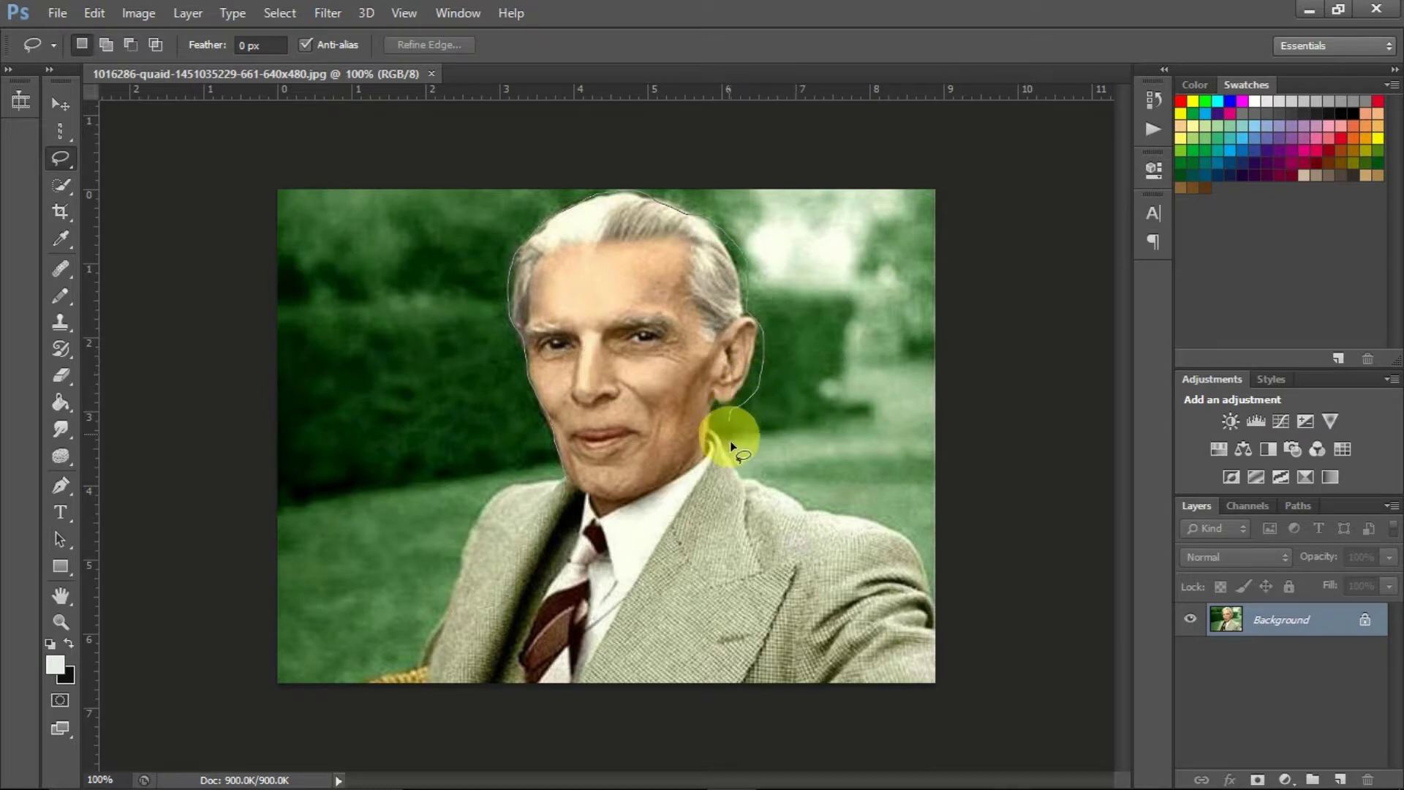
{"action": "left_click_drag", "start_coordinate": [746, 476], "coordinate": [577, 511]}
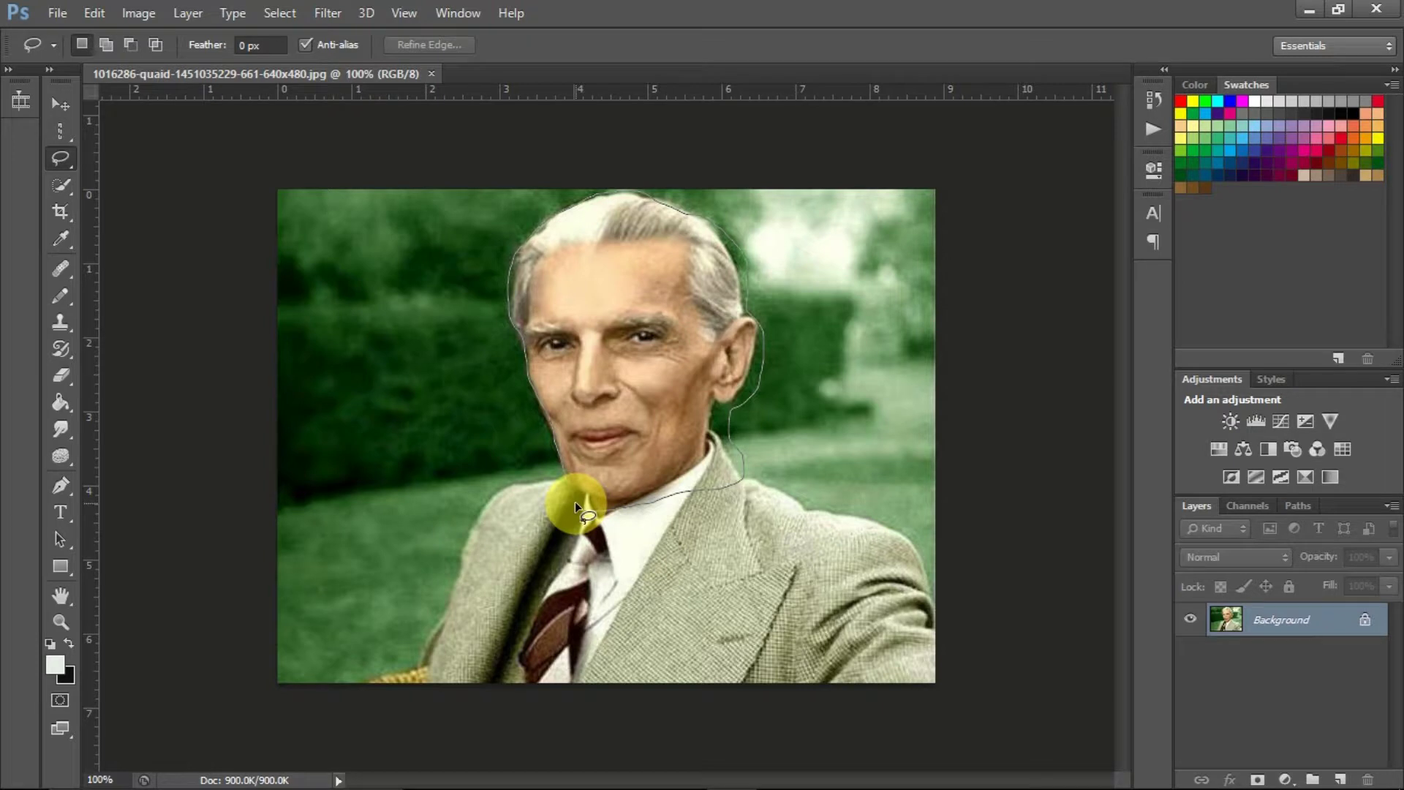
{"action": "left_click_drag", "start_coordinate": [575, 503], "coordinate": [567, 477]}
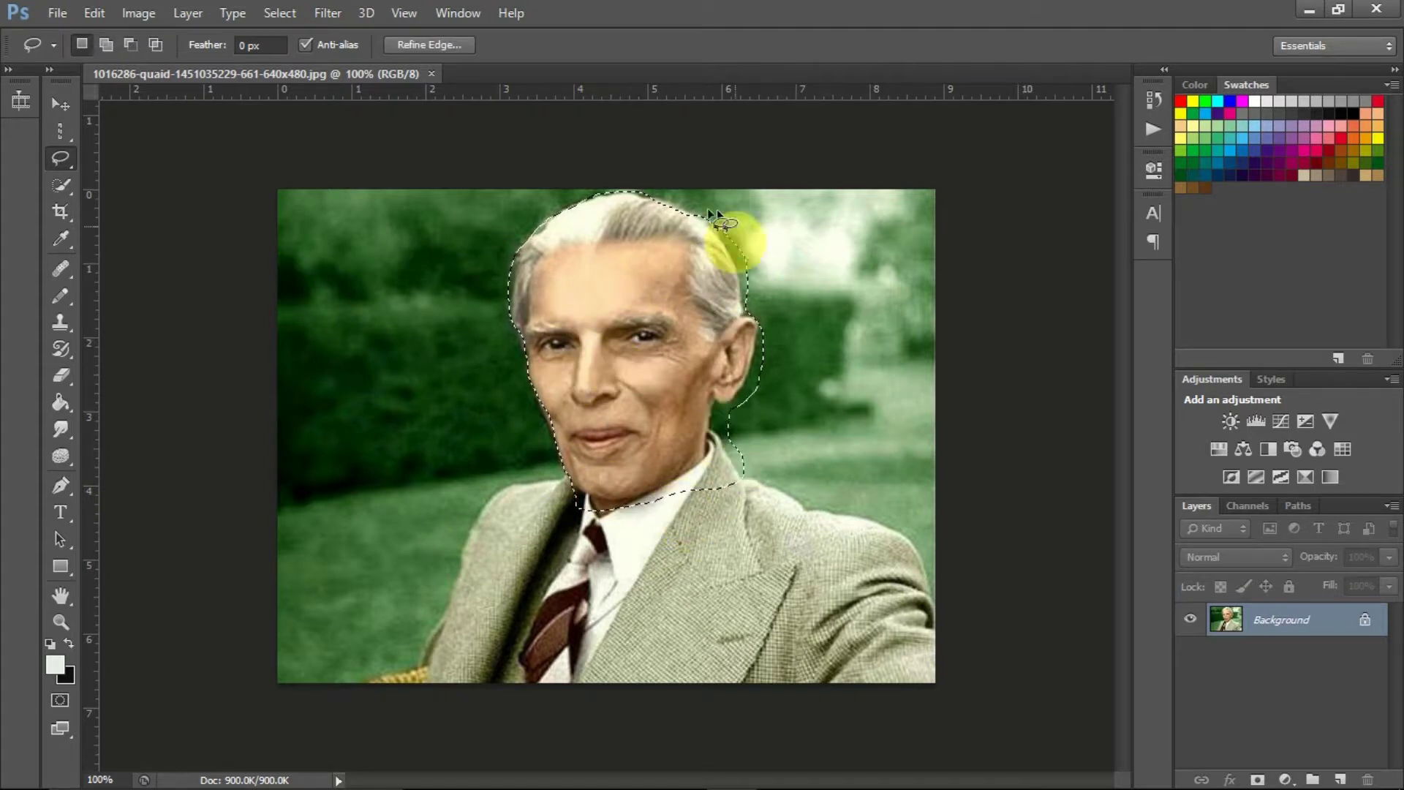
Step: Convert the locked Background into a regular layer named Layer 0
{"action": "double_click", "coordinate": [1331, 621]}
{"action": "left_click", "coordinate": [911, 257]}
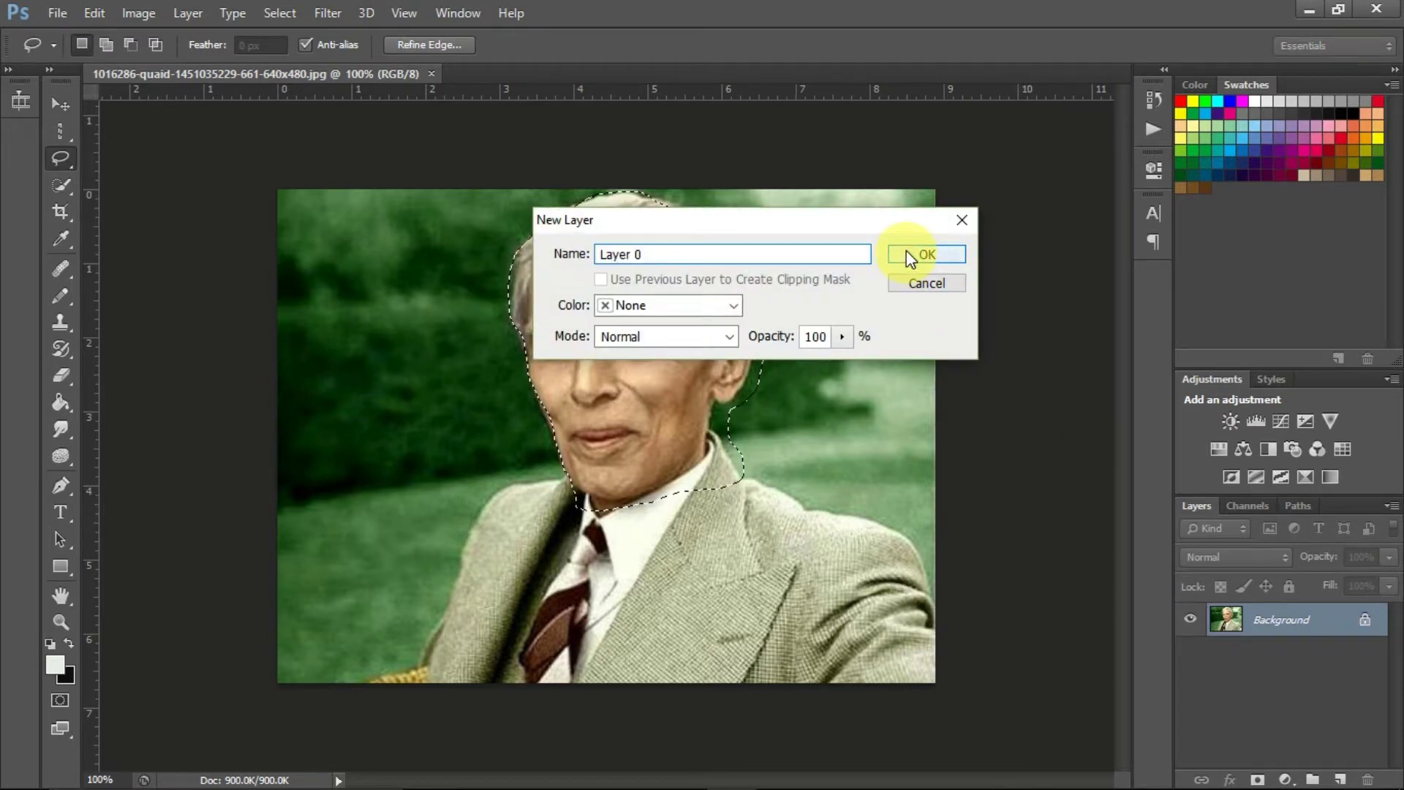
Step: Try moving the selected head slightly downward within Layer 0, and undo the move
{"action": "left_click", "coordinate": [59, 107]}
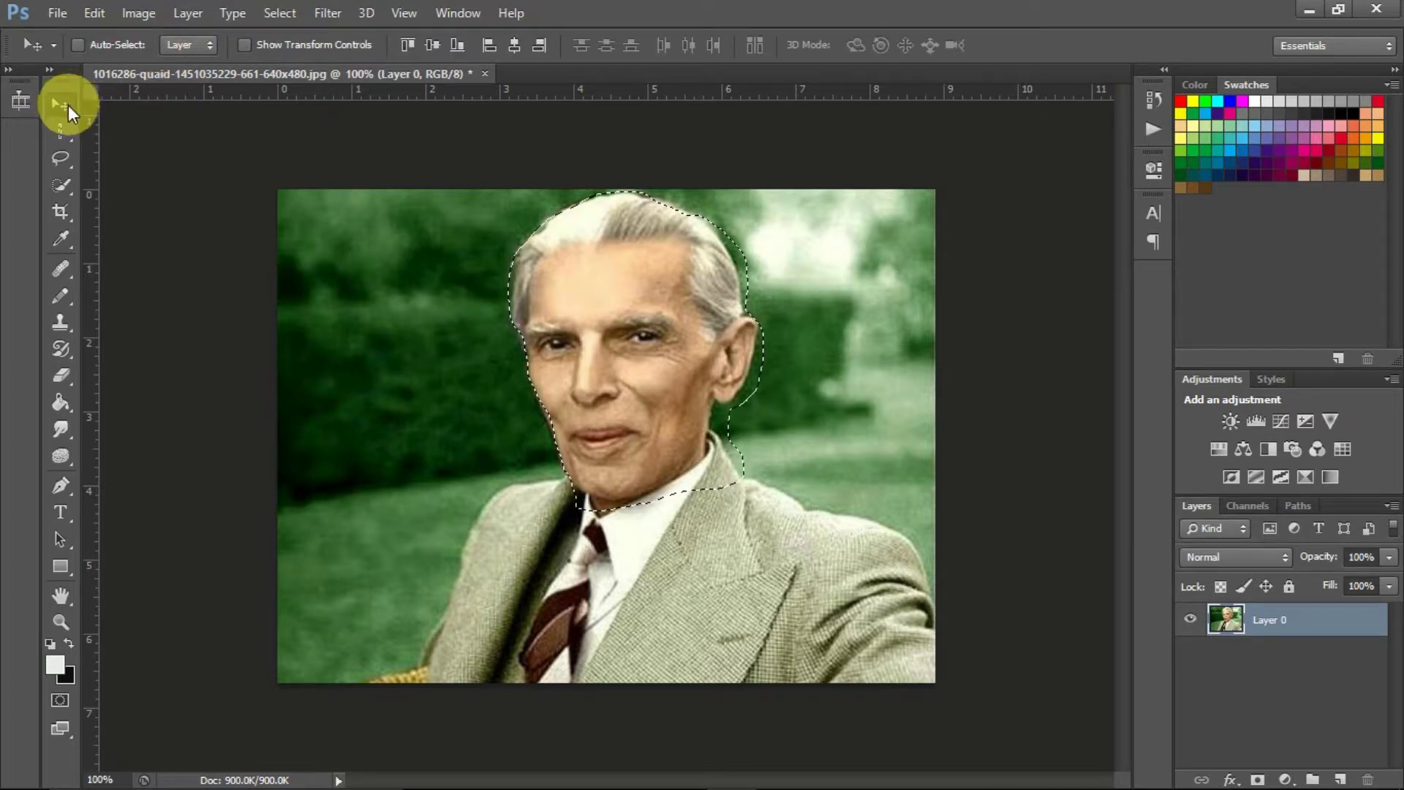
{"action": "mouse_move", "coordinate": [573, 304]}
{"action": "left_mouse_down"}
{"action": "mouse_move", "coordinate": [687, 377]}
{"action": "mouse_move", "coordinate": [476, 344]}
{"action": "mouse_move", "coordinate": [565, 378]}
{"action": "mouse_move", "coordinate": [570, 361]}
{"action": "left_mouse_up"}
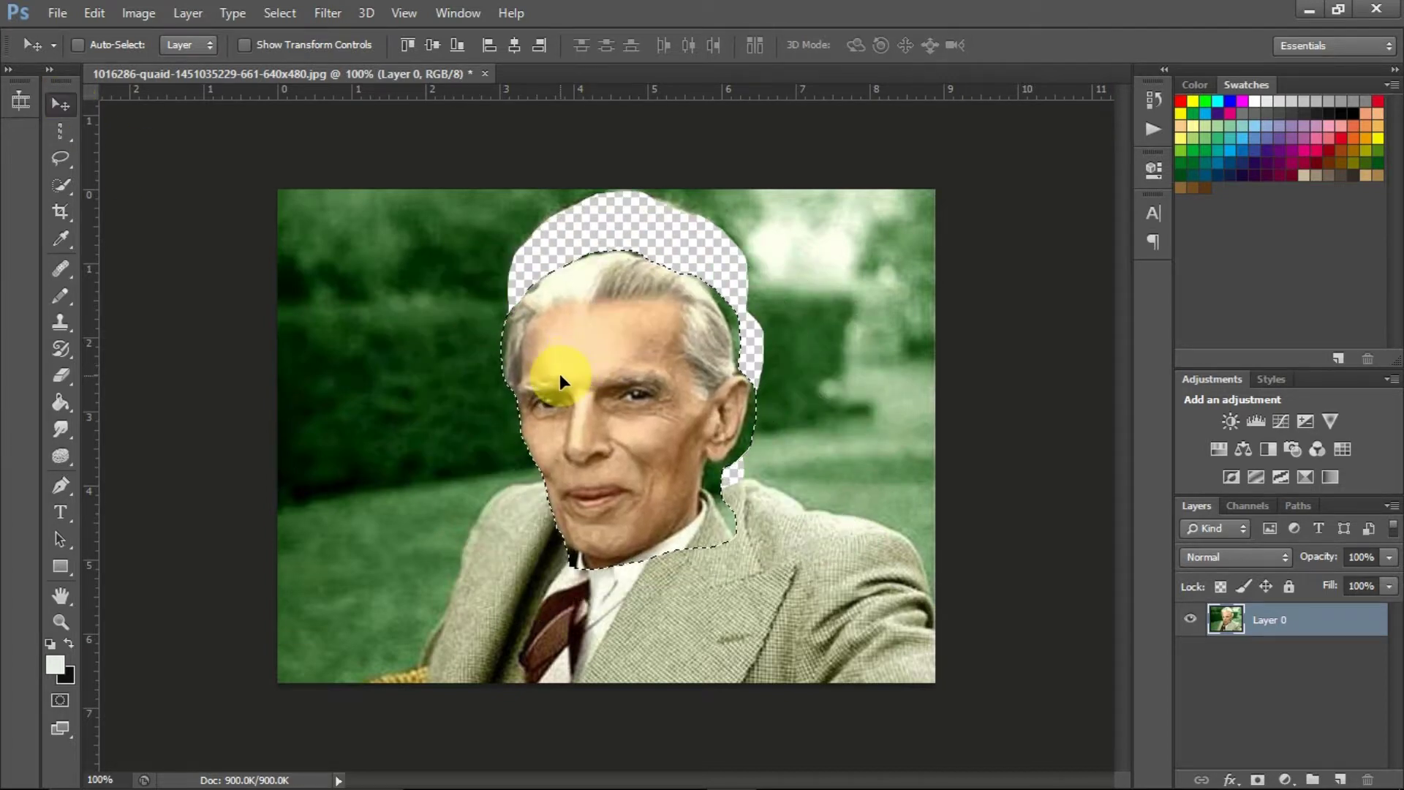
{"action": "key", "text": "ctrl+z"}
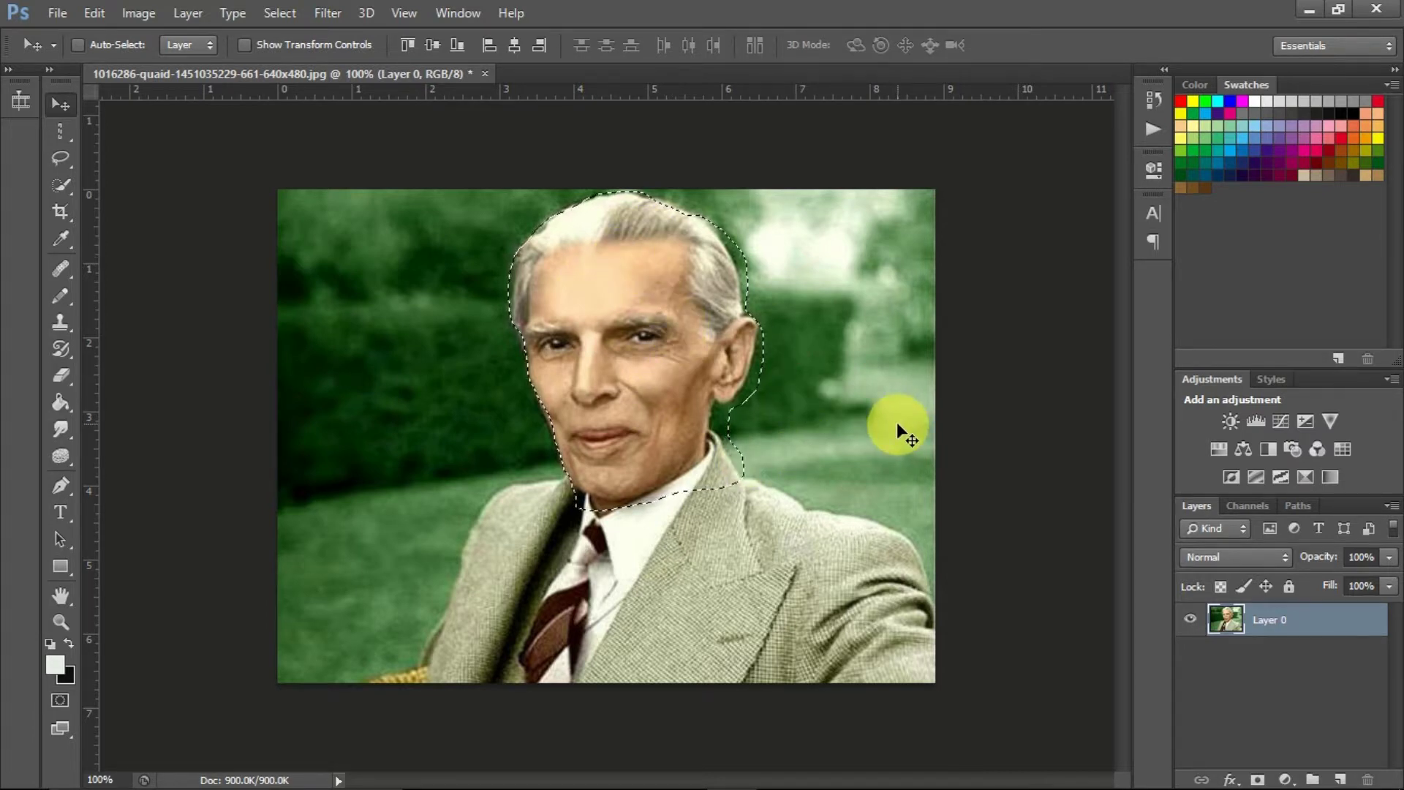
Step: Copy the selected head to its own layer, check it with Layer 0 hidden, and move the copy to the right of the original head
{"action": "key", "text": "ctrl+j"}
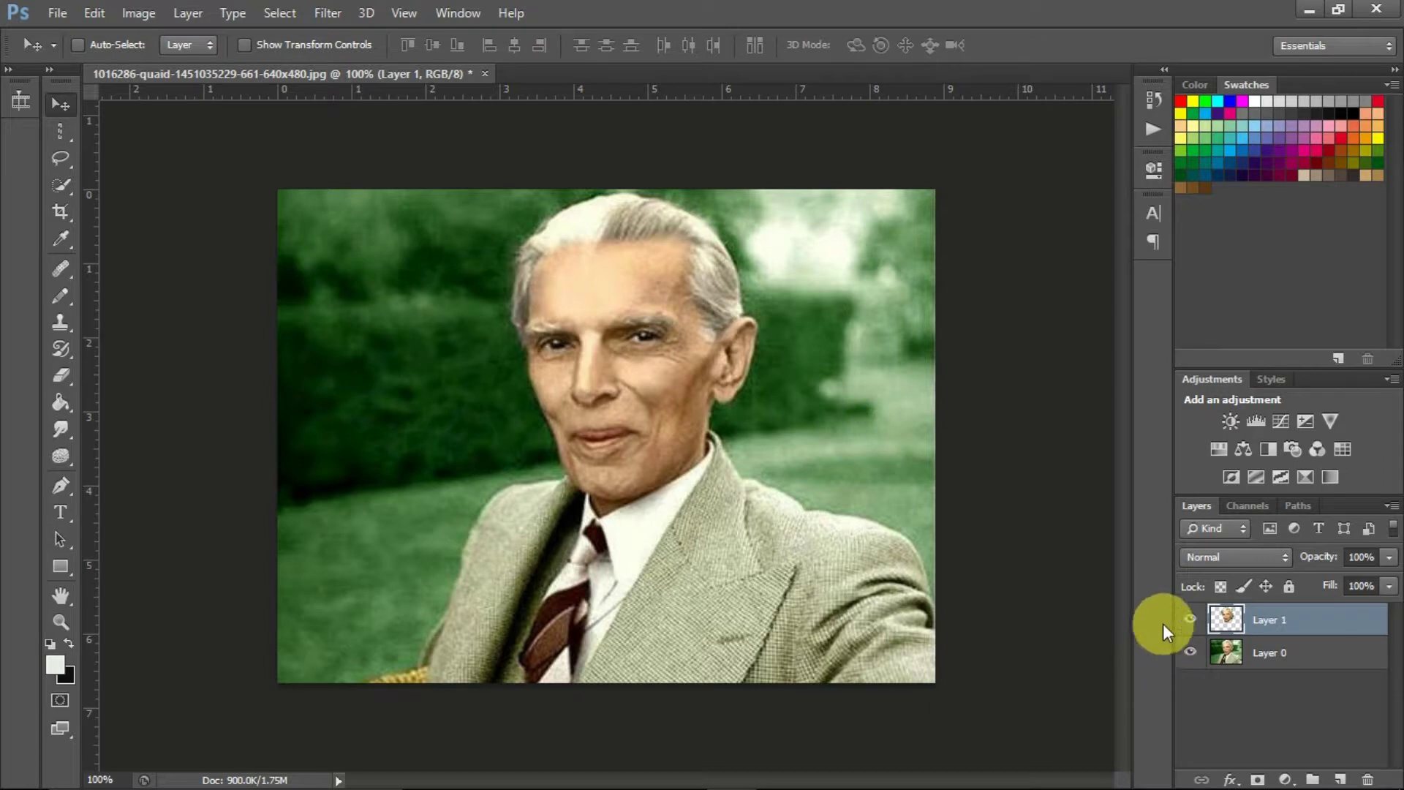
{"action": "left_click", "coordinate": [1190, 652]}
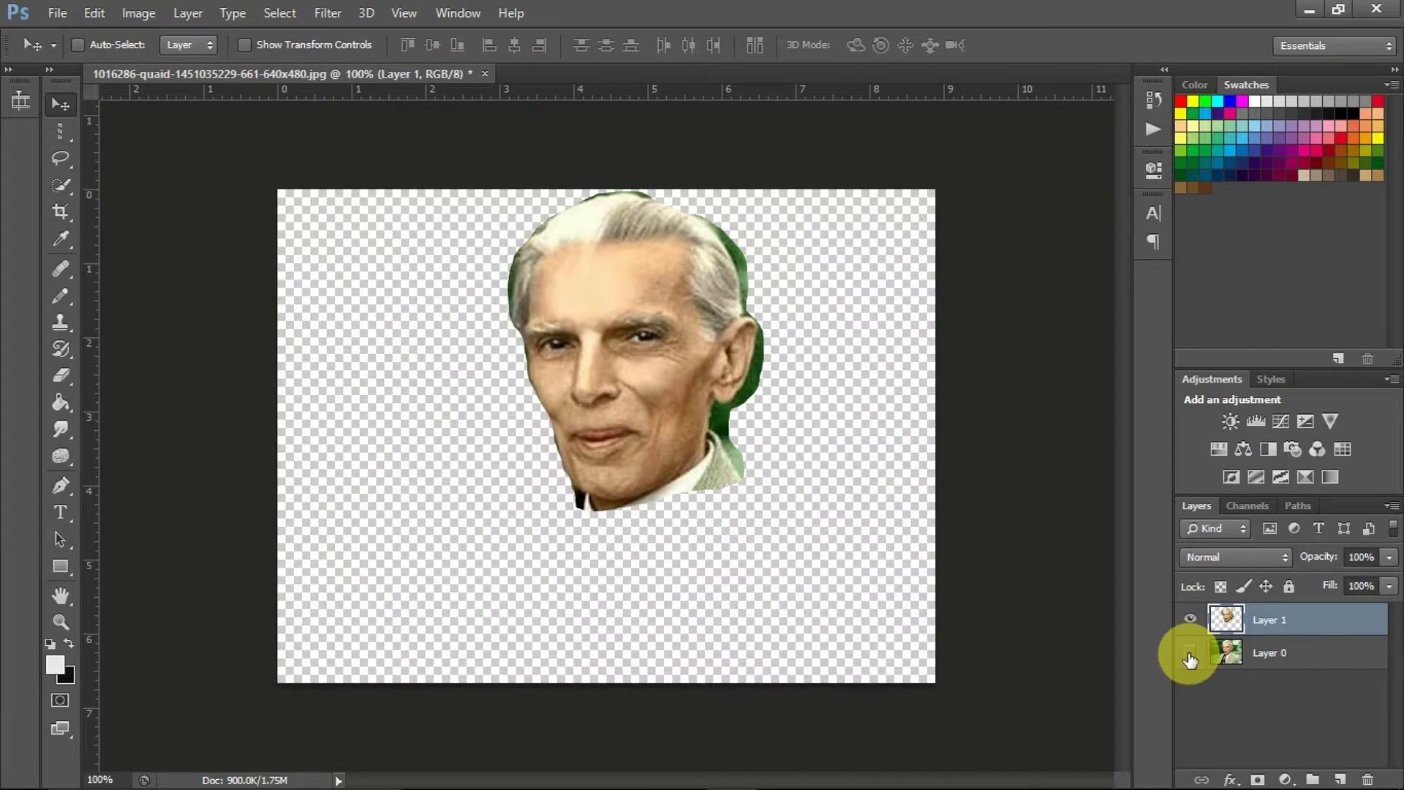
{"action": "left_click", "coordinate": [1191, 653]}
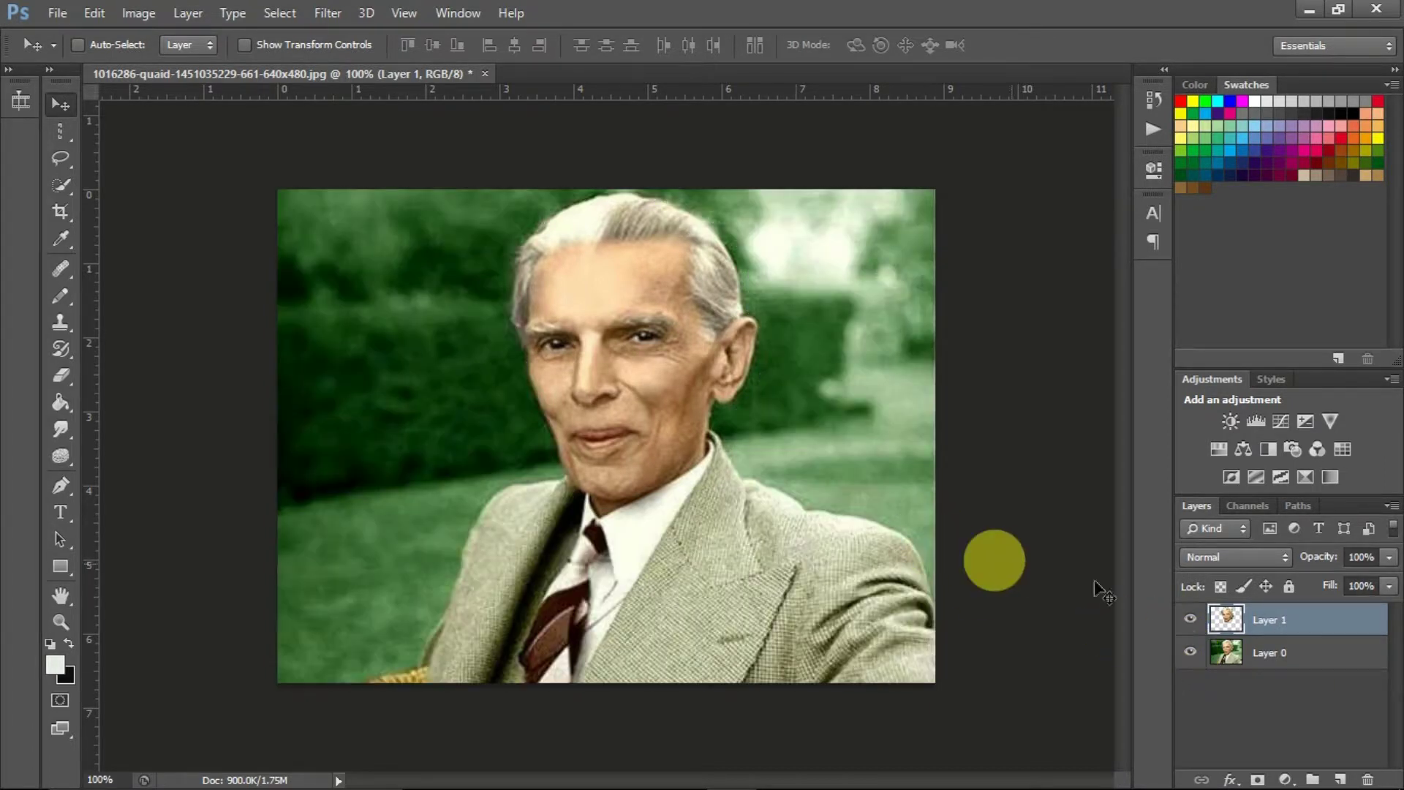
{"action": "left_click_drag", "start_coordinate": [610, 401], "coordinate": [793, 383]}
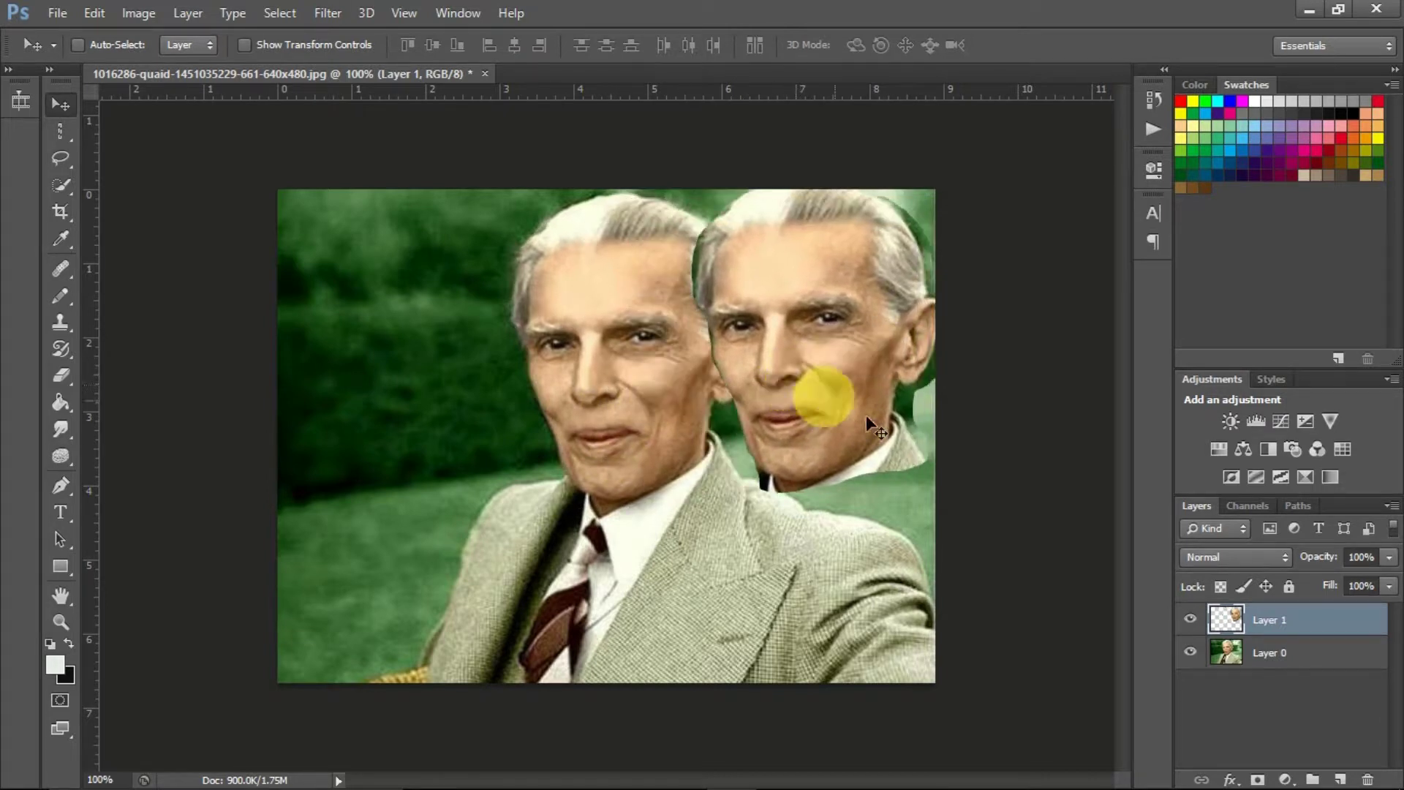
Step: Lower the copied head layer's opacity to 33% and restore it to 100%
{"action": "left_click", "coordinate": [1388, 557]}
{"action": "left_click_drag", "start_coordinate": [1383, 578], "coordinate": [1318, 582]}
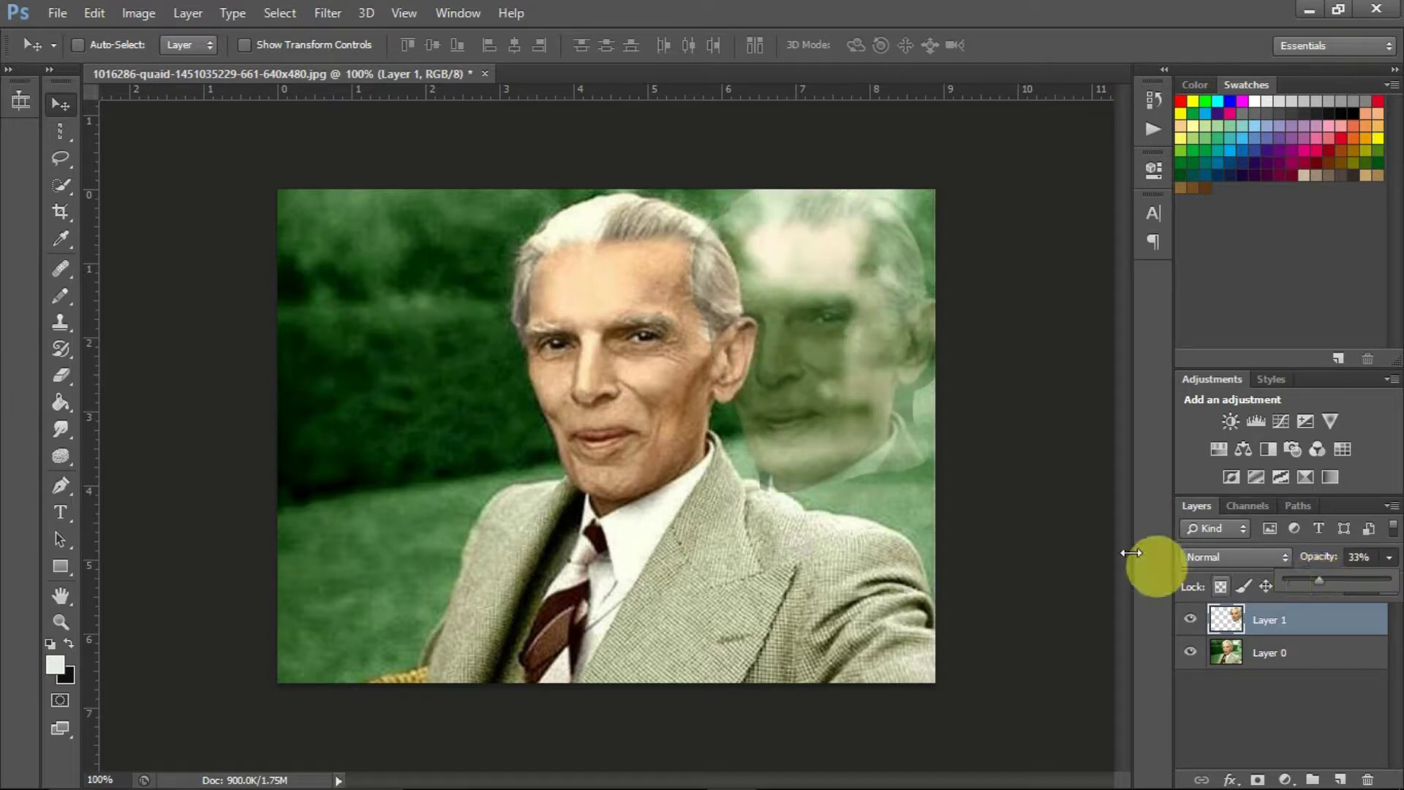
{"action": "left_click", "coordinate": [1176, 740]}
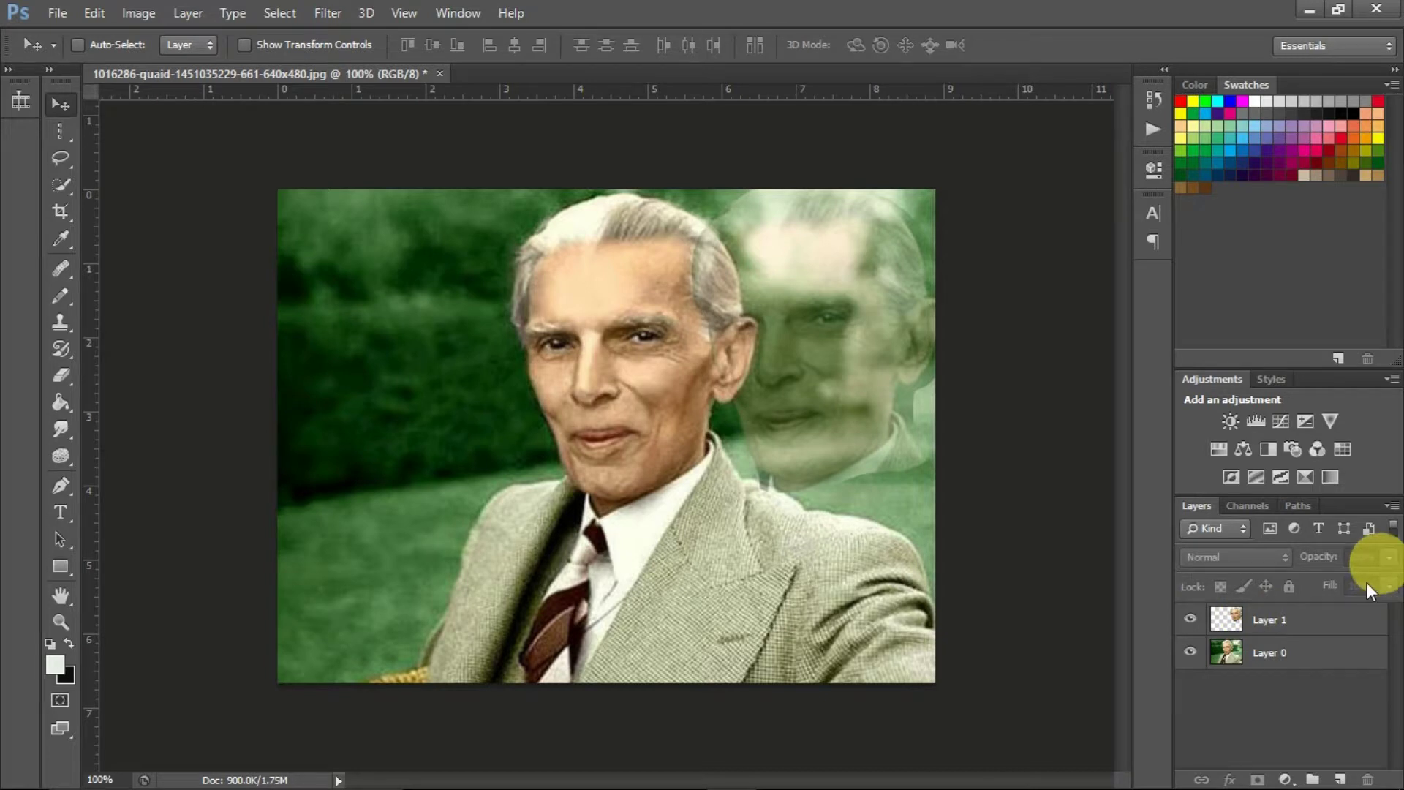
{"action": "left_click", "coordinate": [1295, 621]}
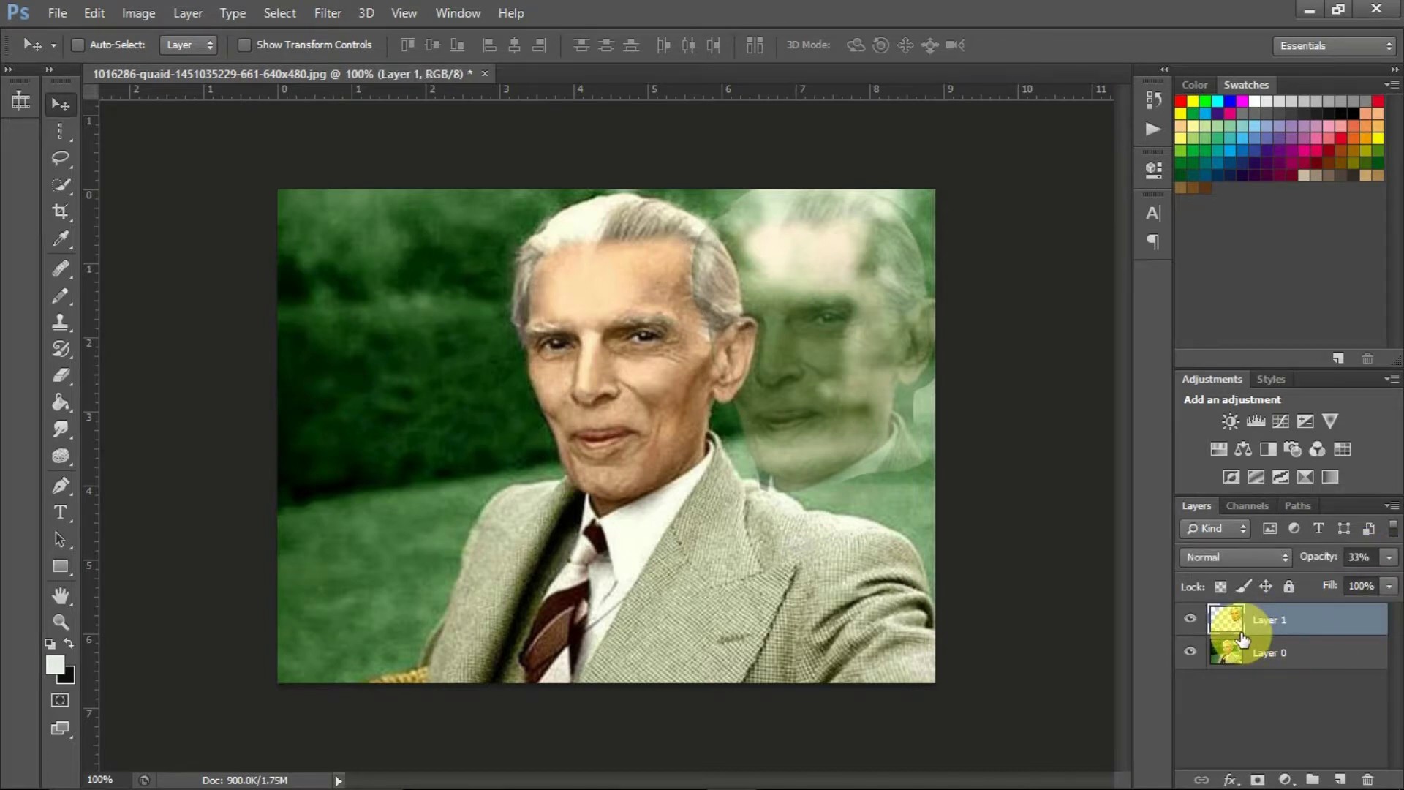
{"action": "key", "text": "0"}
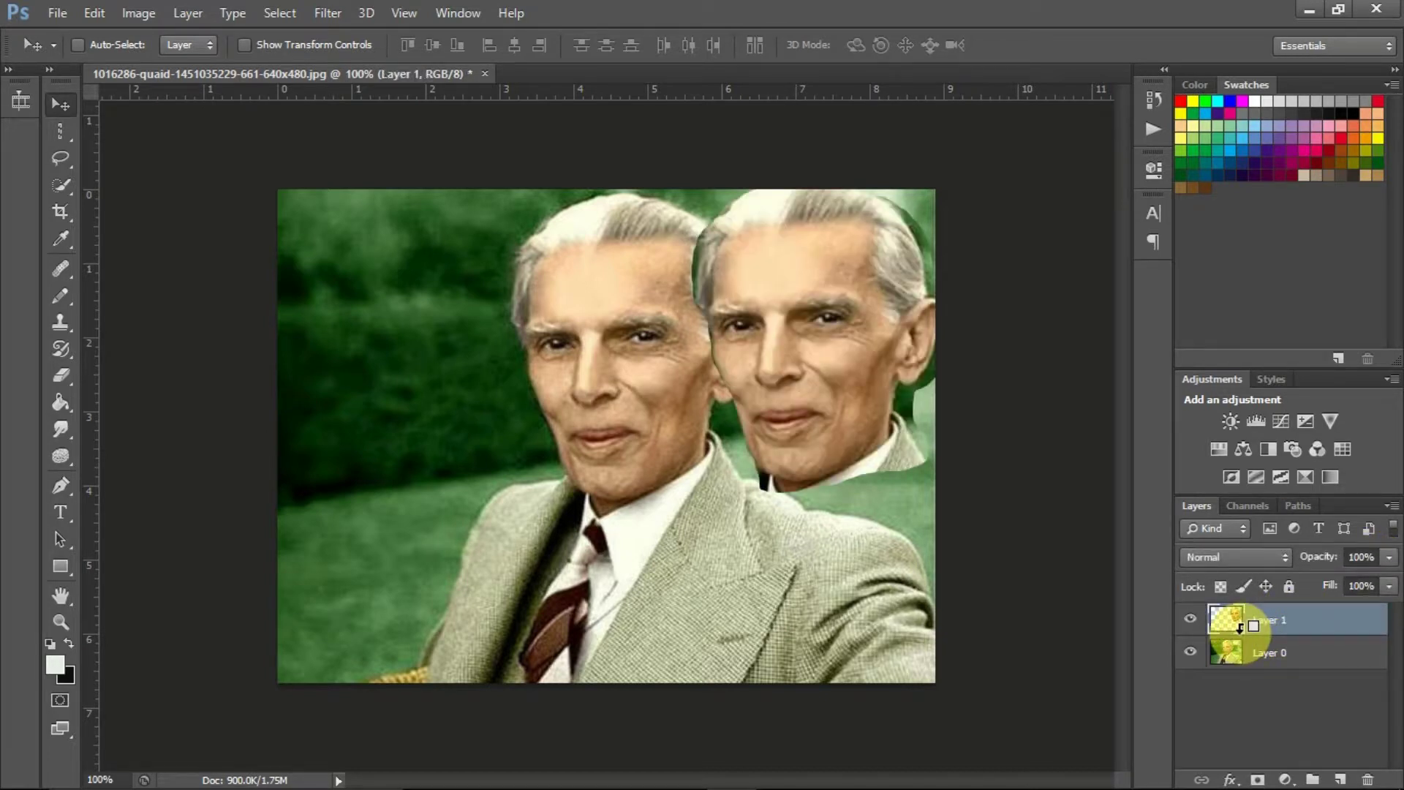
Step: Discard the copied head layer so only Layer 0 remains, and deselect the head
{"action": "key", "text": "Delete"}
{"action": "left_click", "coordinate": [1240, 625], "text": "ctrl"}
{"action": "key", "text": "ctrl+e"}
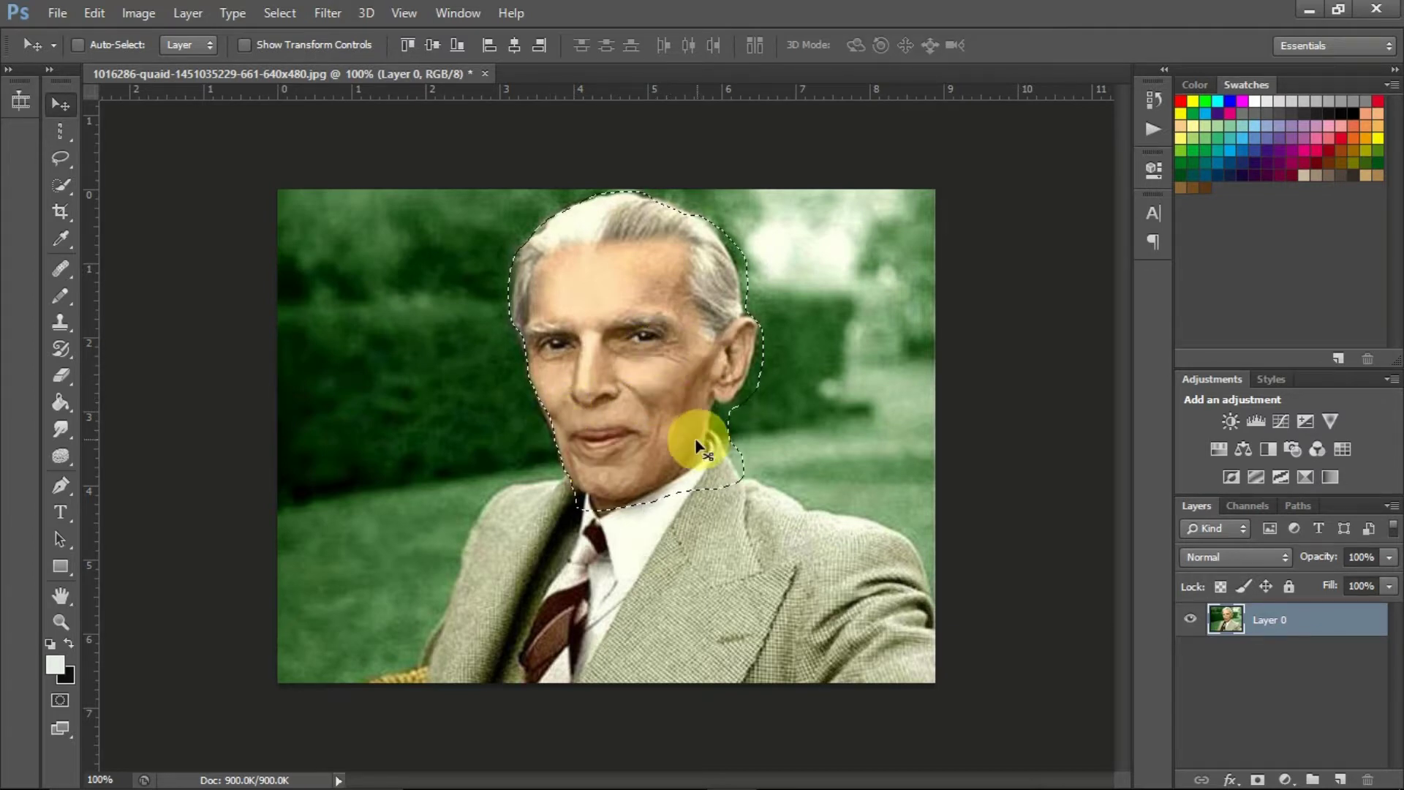
{"action": "key", "text": "ctrl+d"}
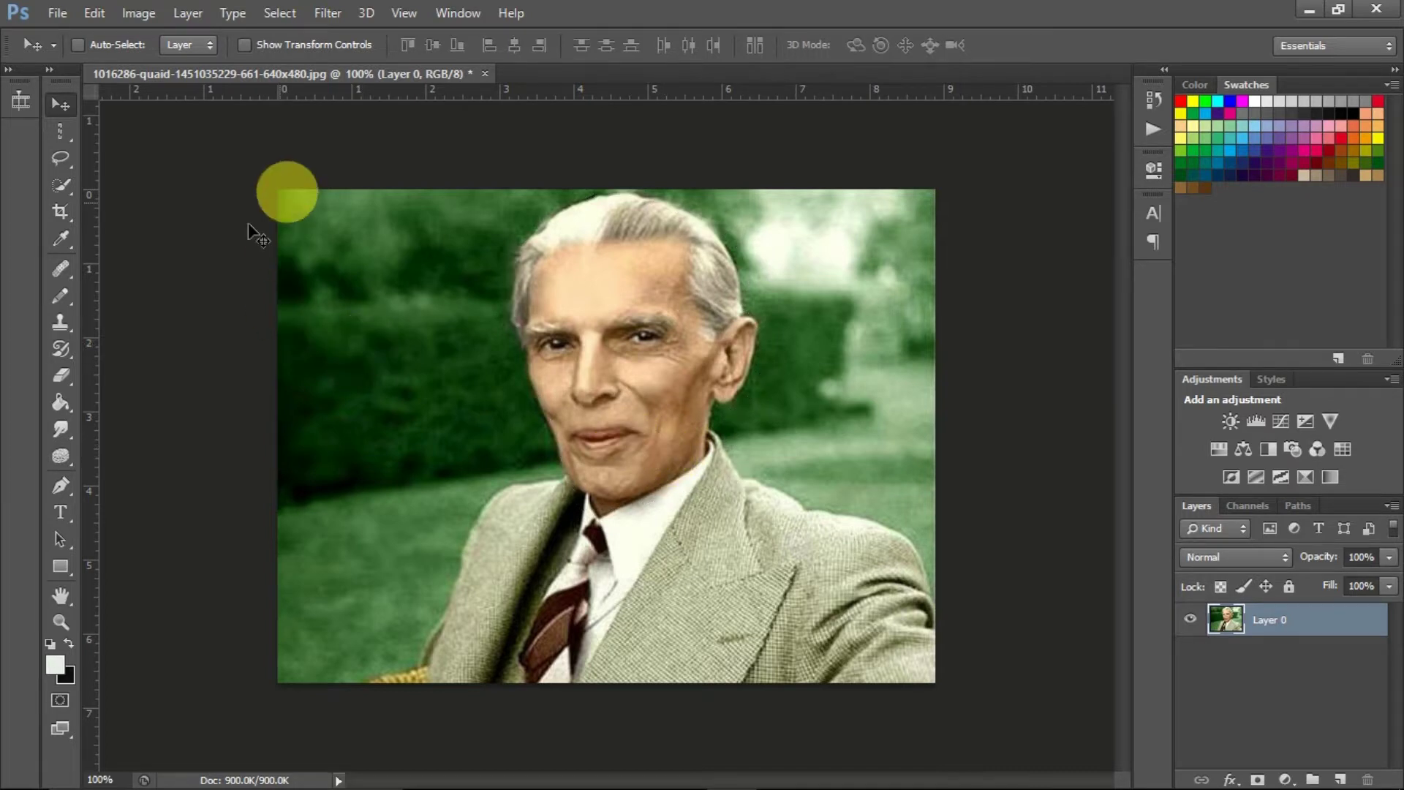
Step: Switch from the Move tool to the Polygonal Lasso tool
{"action": "left_click_drag", "start_coordinate": [66, 166], "coordinate": [124, 178]}
{"action": "left_click", "coordinate": [148, 178]}
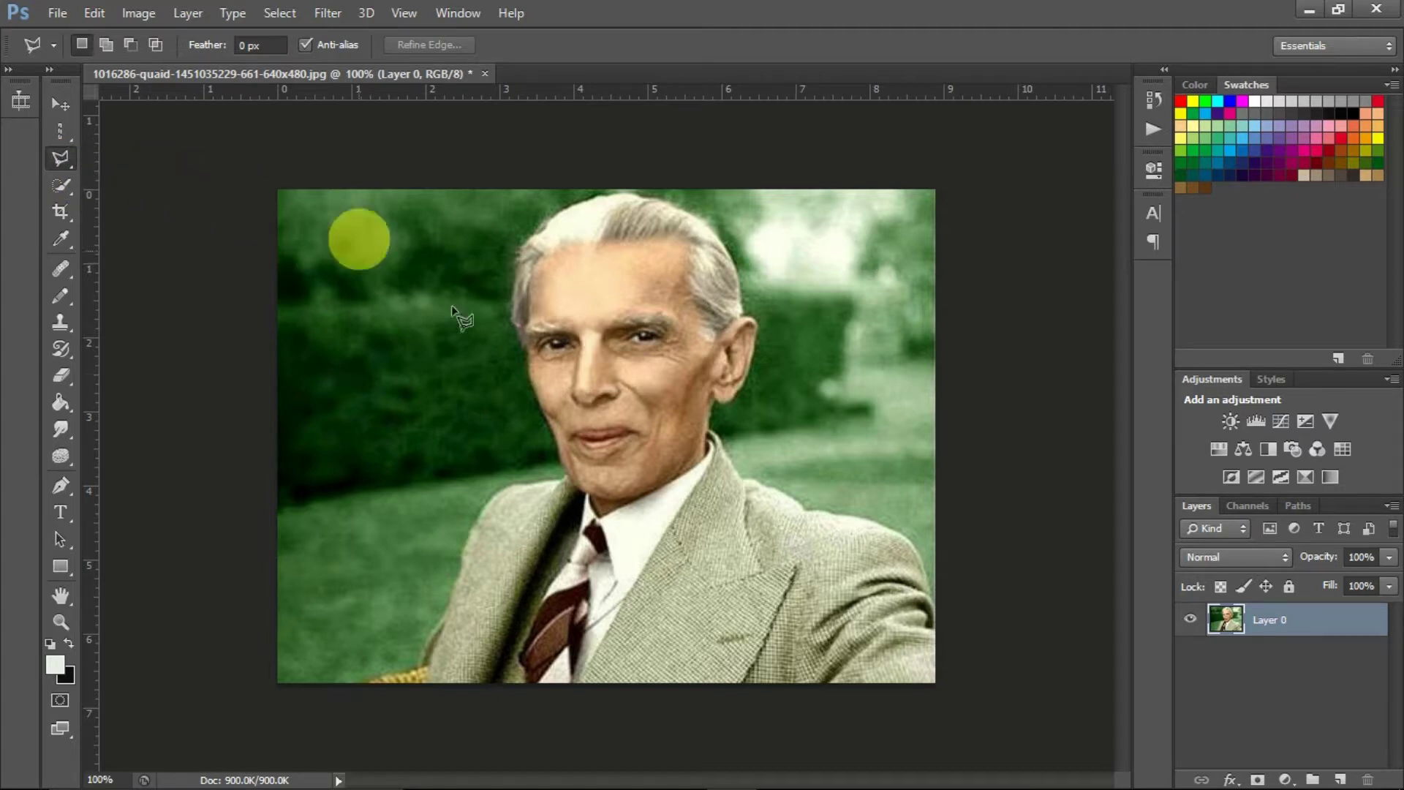
{"action": "left_click", "coordinate": [562, 470]}
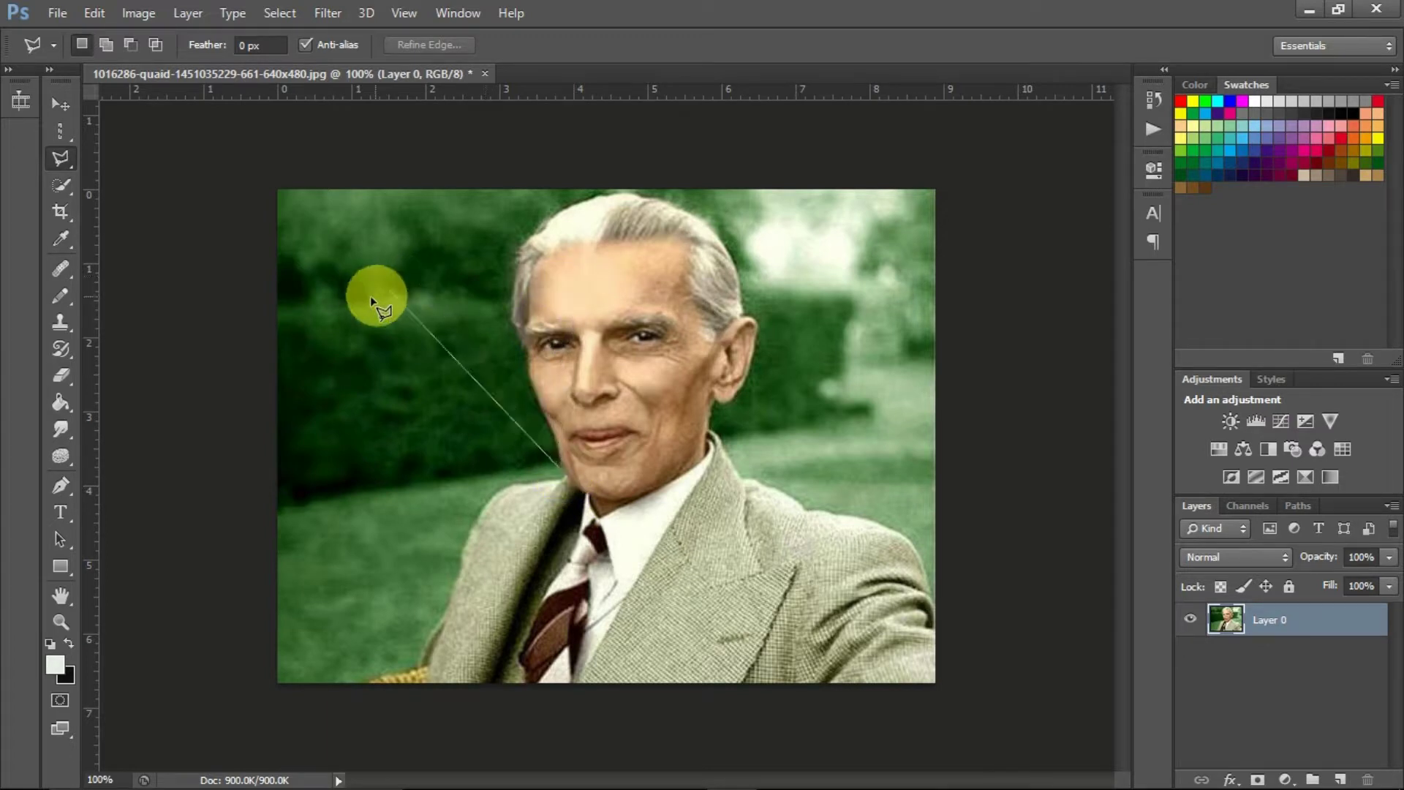
{"action": "left_click", "coordinate": [373, 282]}
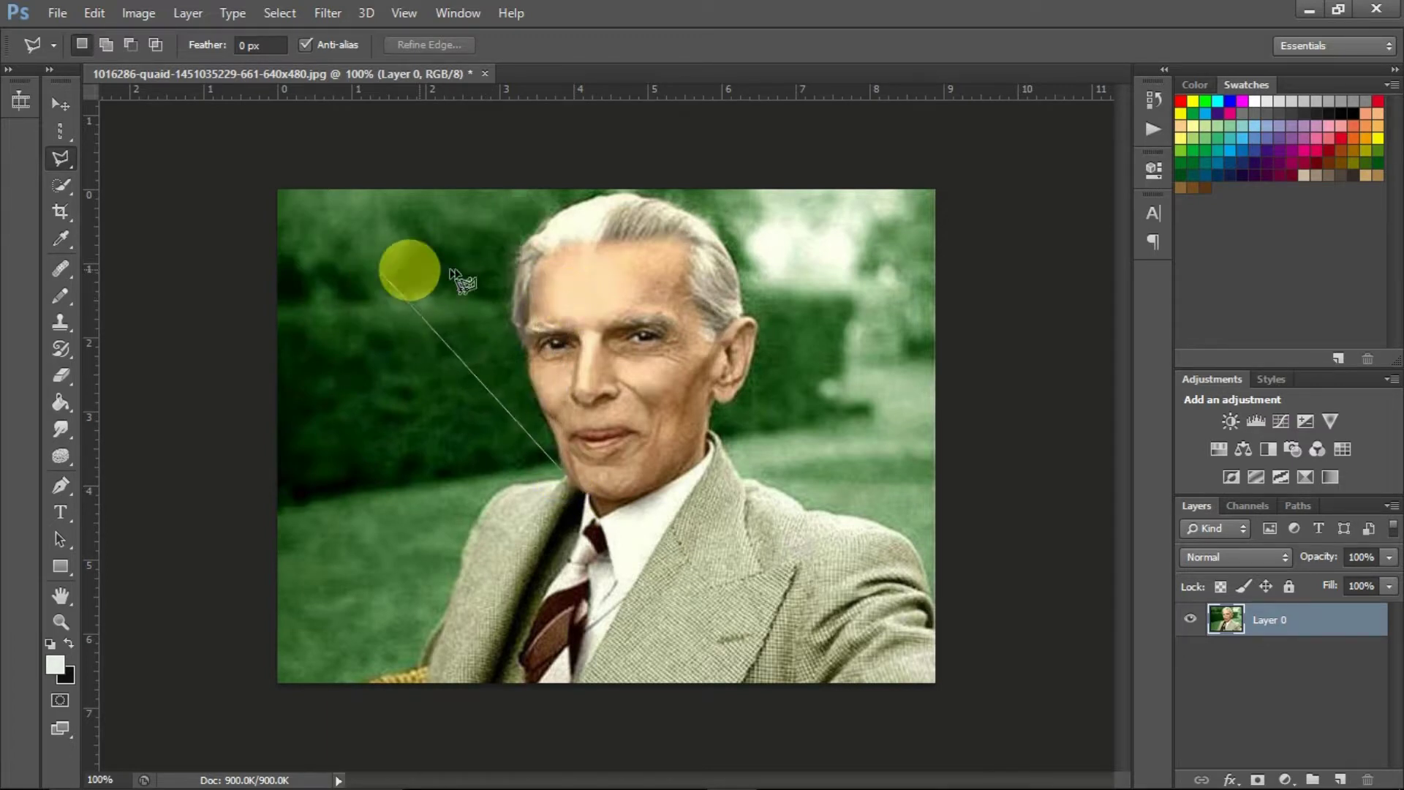
{"action": "key", "text": "BackSpace"}
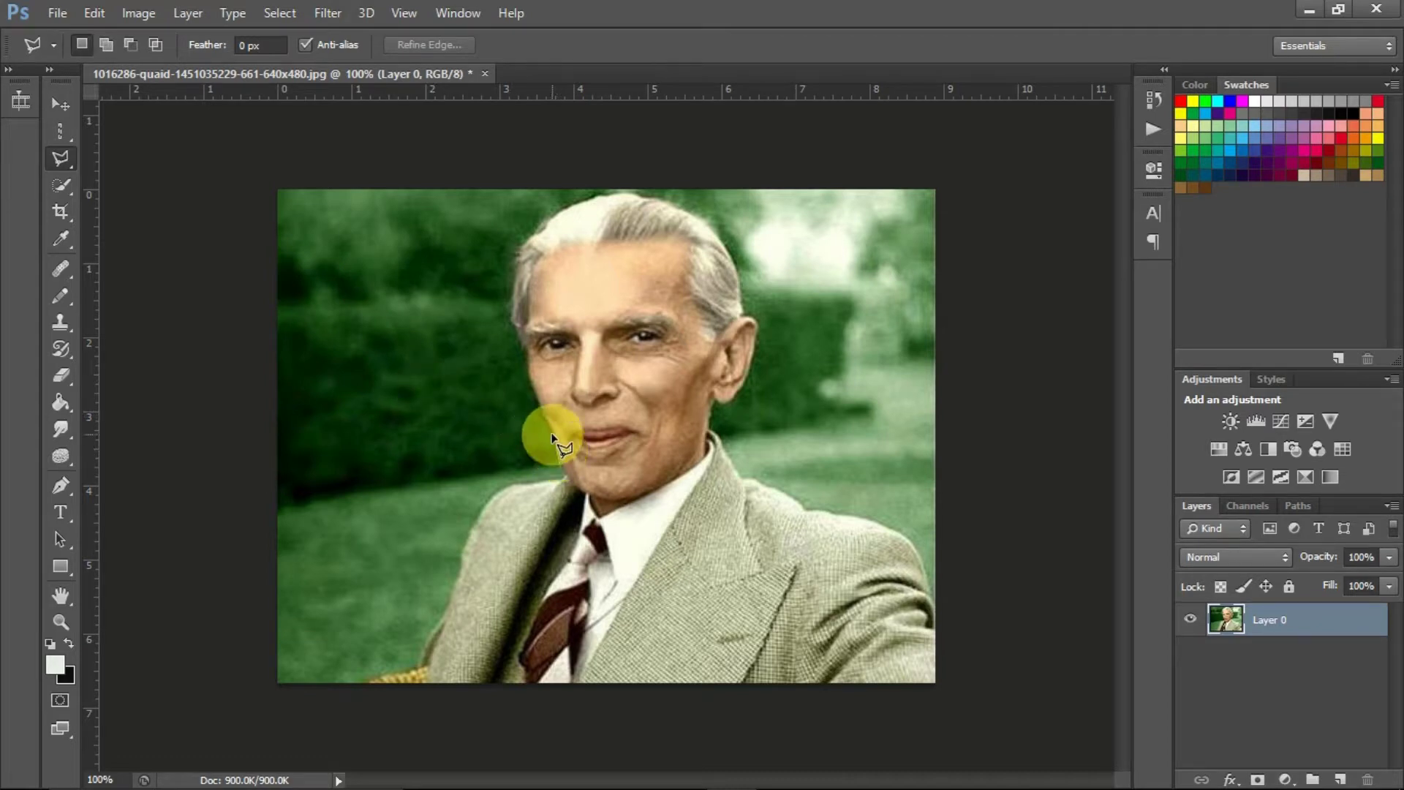
Step: Outline the head with straight Polygonal Lasso segments from the jaw up the cheek and over the hair to just above the ear
{"action": "left_click", "coordinate": [533, 387]}
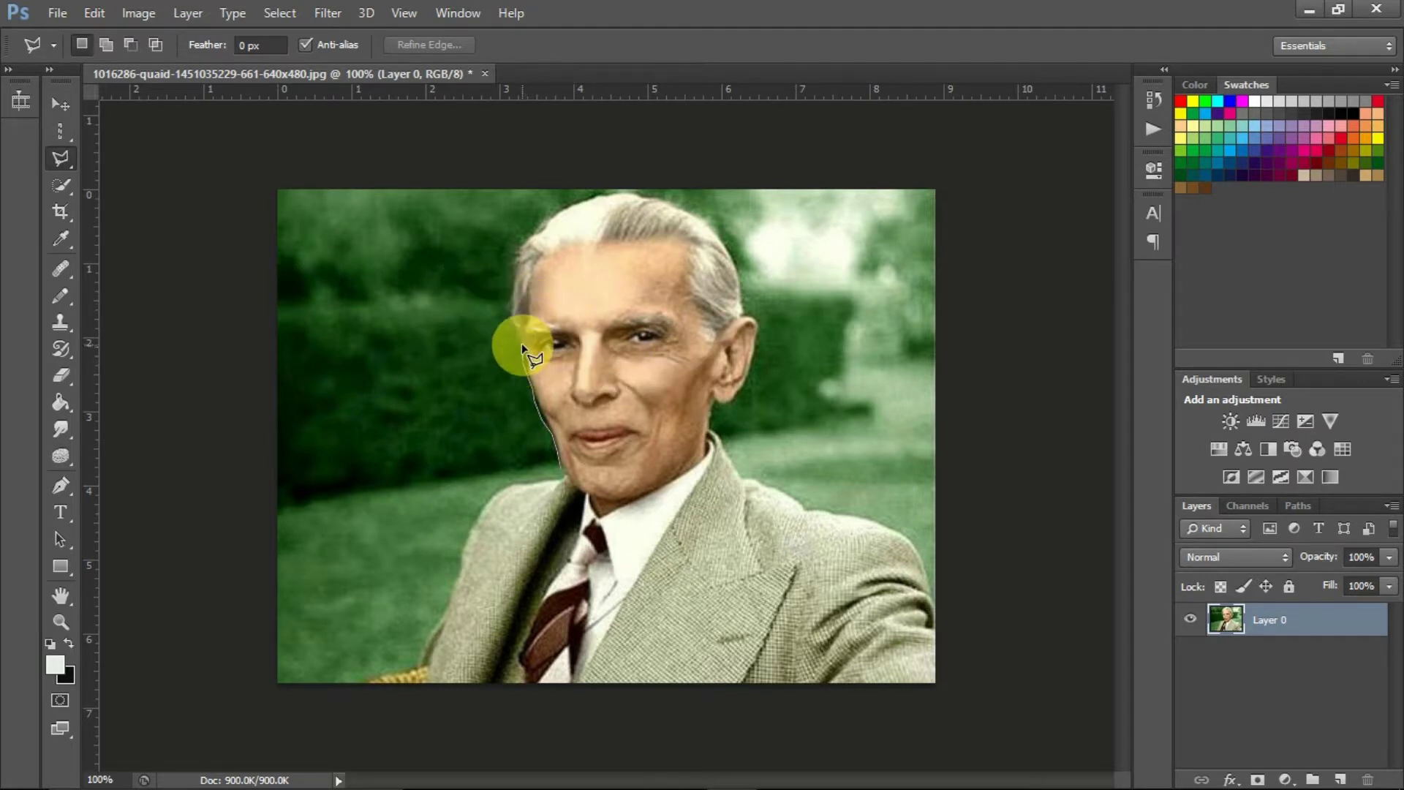
{"action": "left_click", "coordinate": [511, 301]}
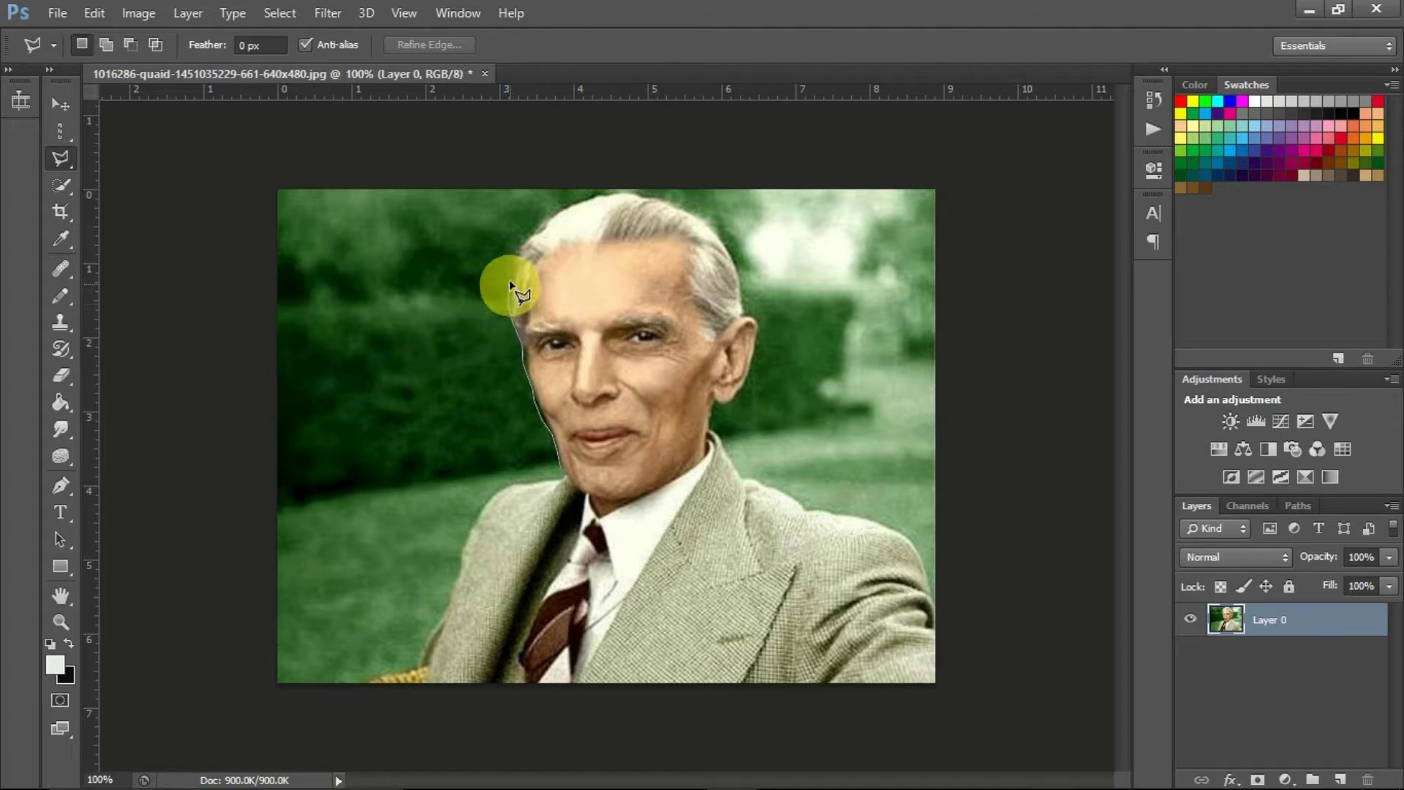
{"action": "left_click", "coordinate": [523, 255]}
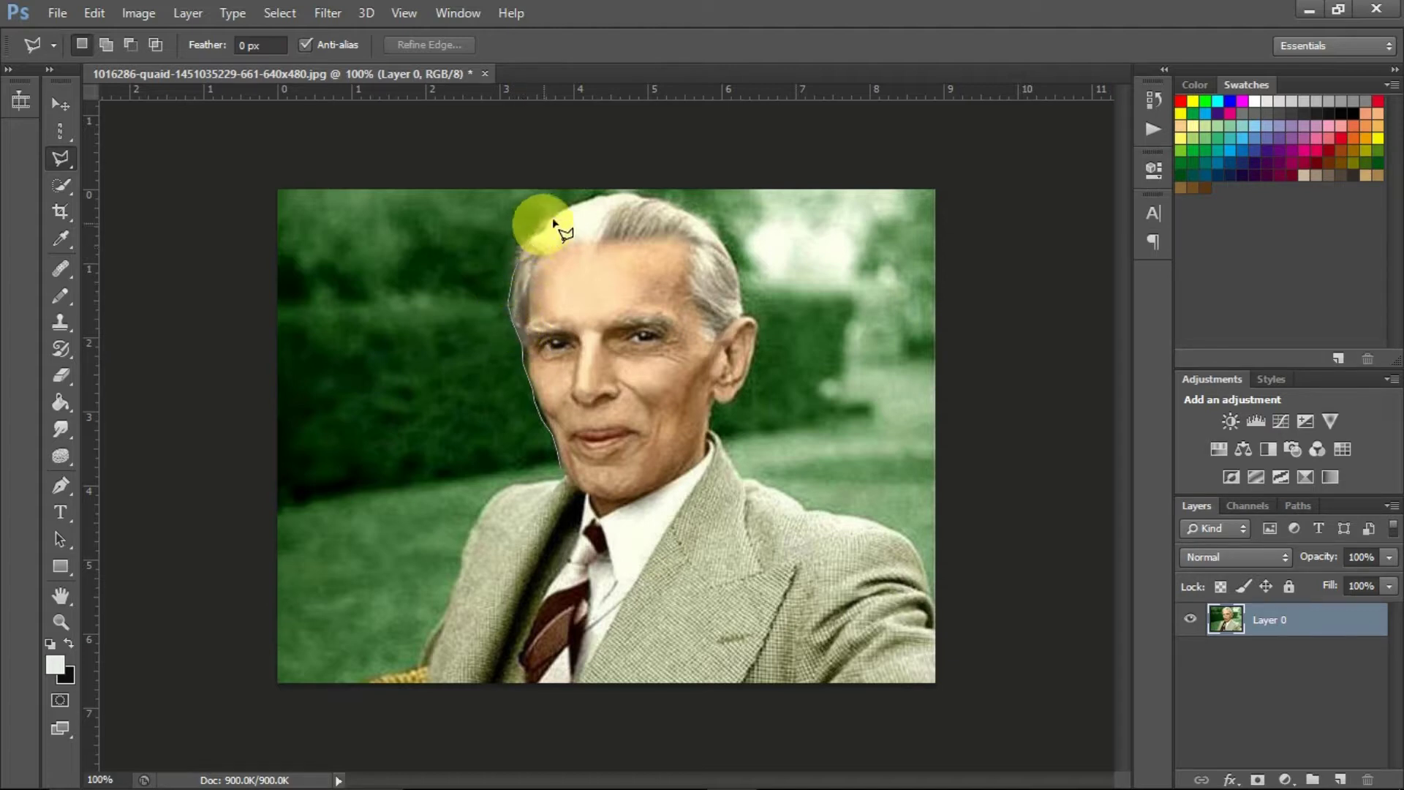
{"action": "left_click", "coordinate": [550, 219]}
{"action": "left_click", "coordinate": [594, 201]}
{"action": "left_click", "coordinate": [639, 194]}
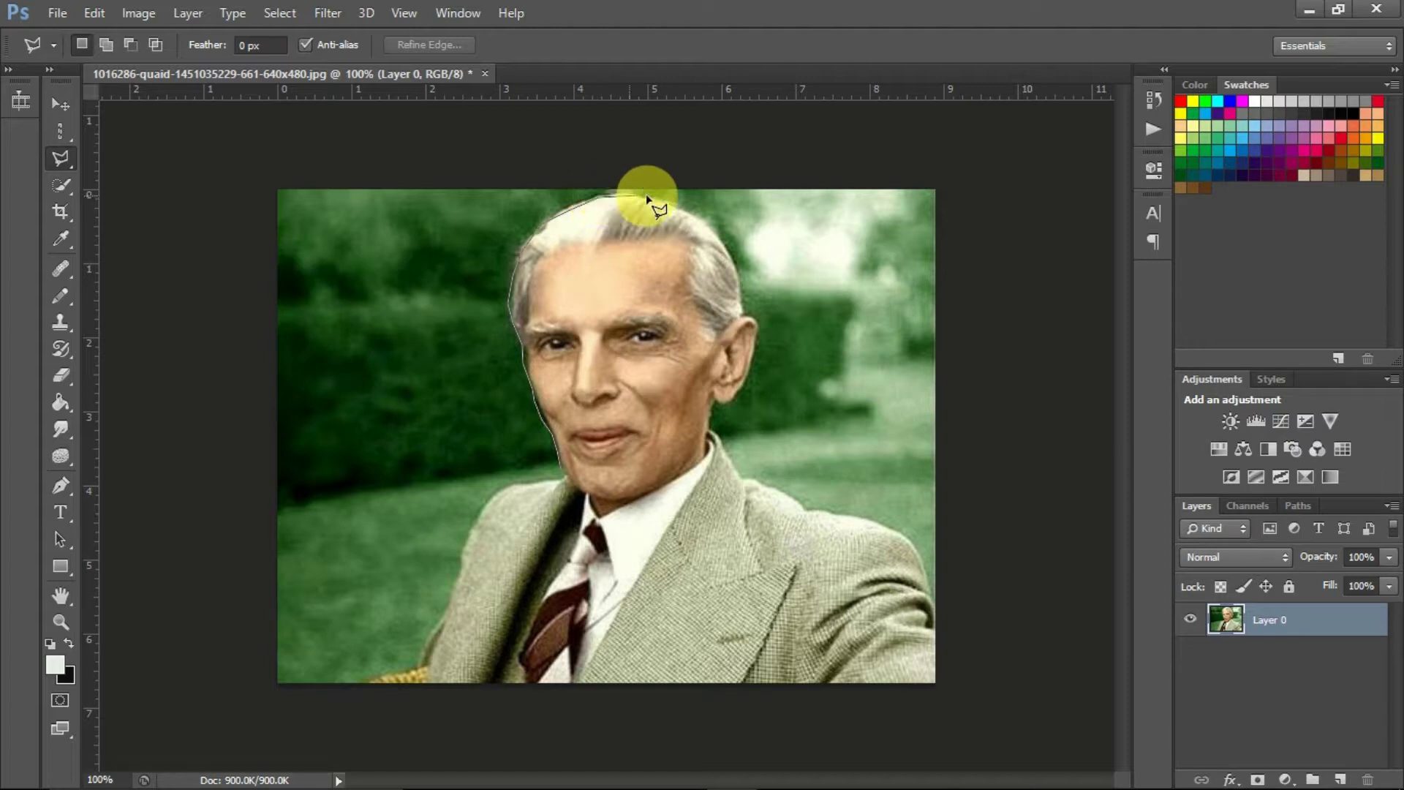
{"action": "left_click", "coordinate": [721, 239]}
{"action": "left_click", "coordinate": [736, 285]}
{"action": "left_click", "coordinate": [743, 306]}
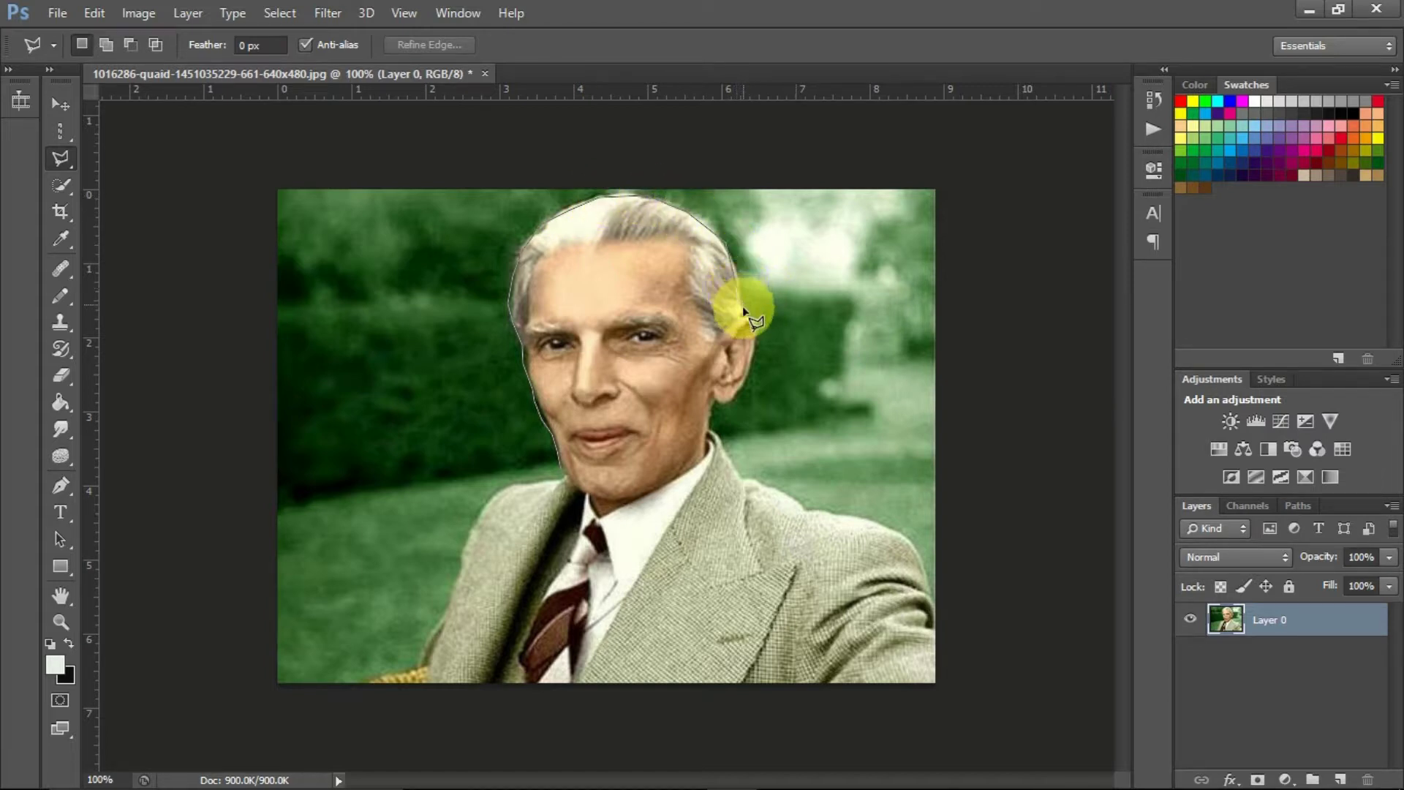
Step: Continue the outline around the ear, the jacket collar and under the chin, closing the selection at the jaw starting point
{"action": "left_click", "coordinate": [760, 325]}
{"action": "left_click", "coordinate": [754, 353]}
{"action": "left_click", "coordinate": [739, 394]}
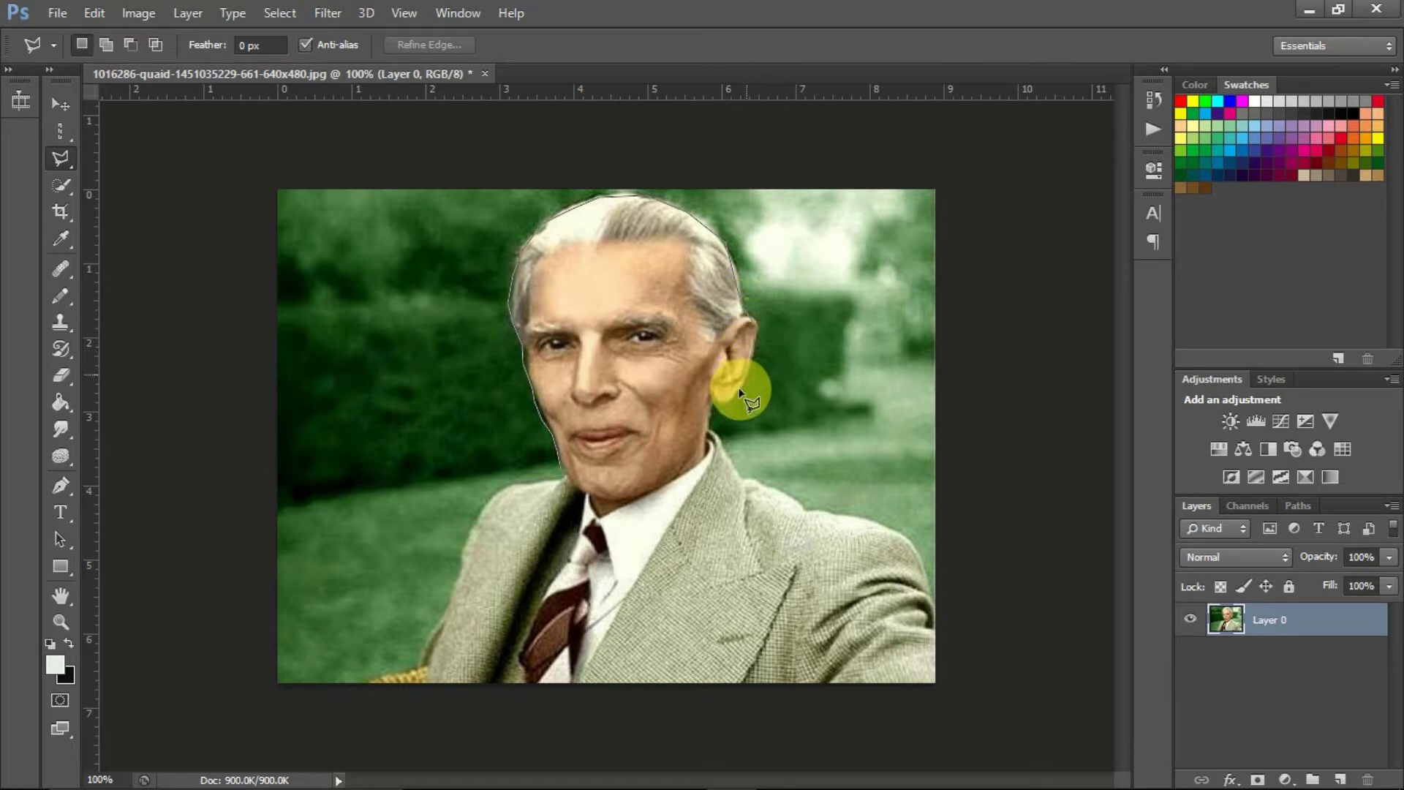
{"action": "left_click", "coordinate": [724, 407]}
{"action": "left_click", "coordinate": [714, 403]}
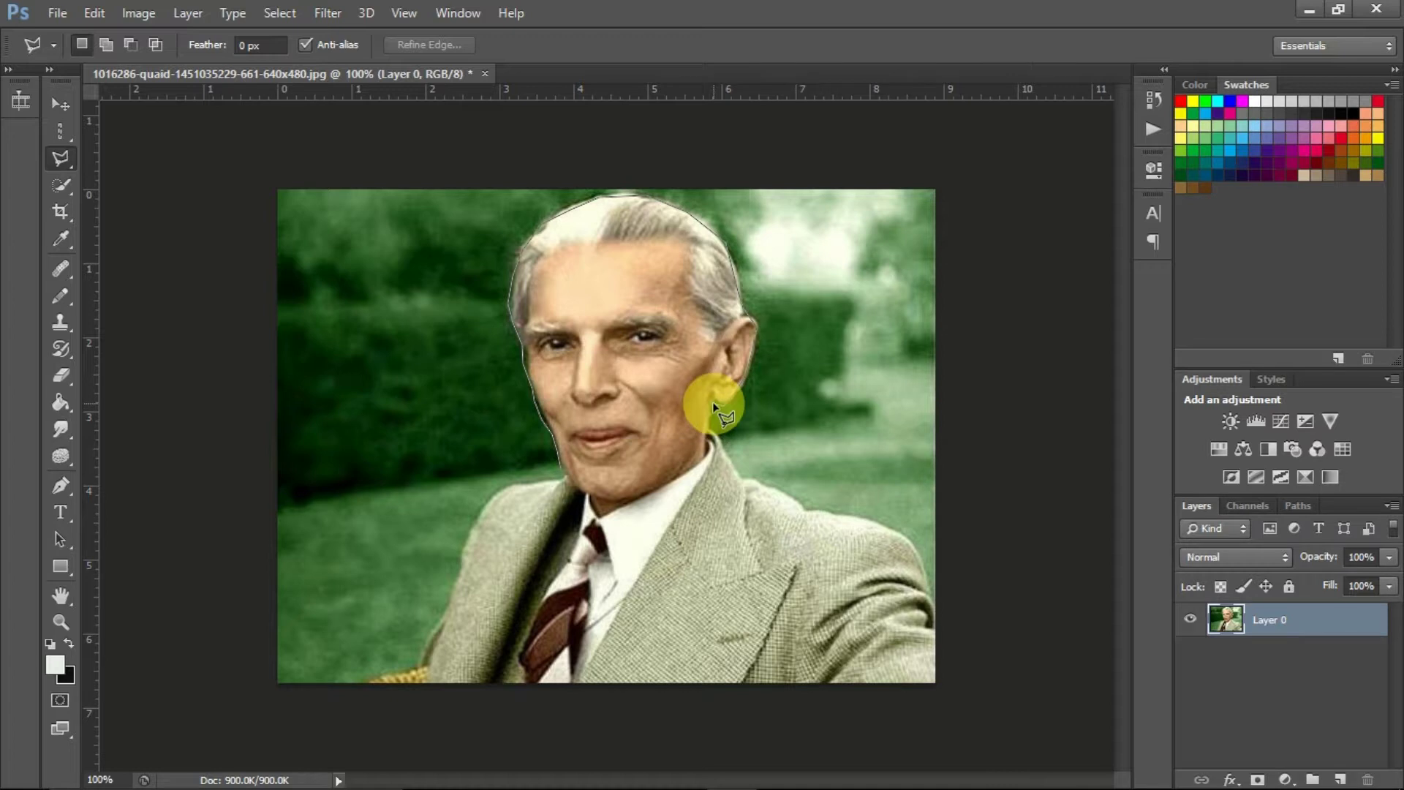
{"action": "left_click", "coordinate": [730, 462]}
{"action": "left_click", "coordinate": [751, 482]}
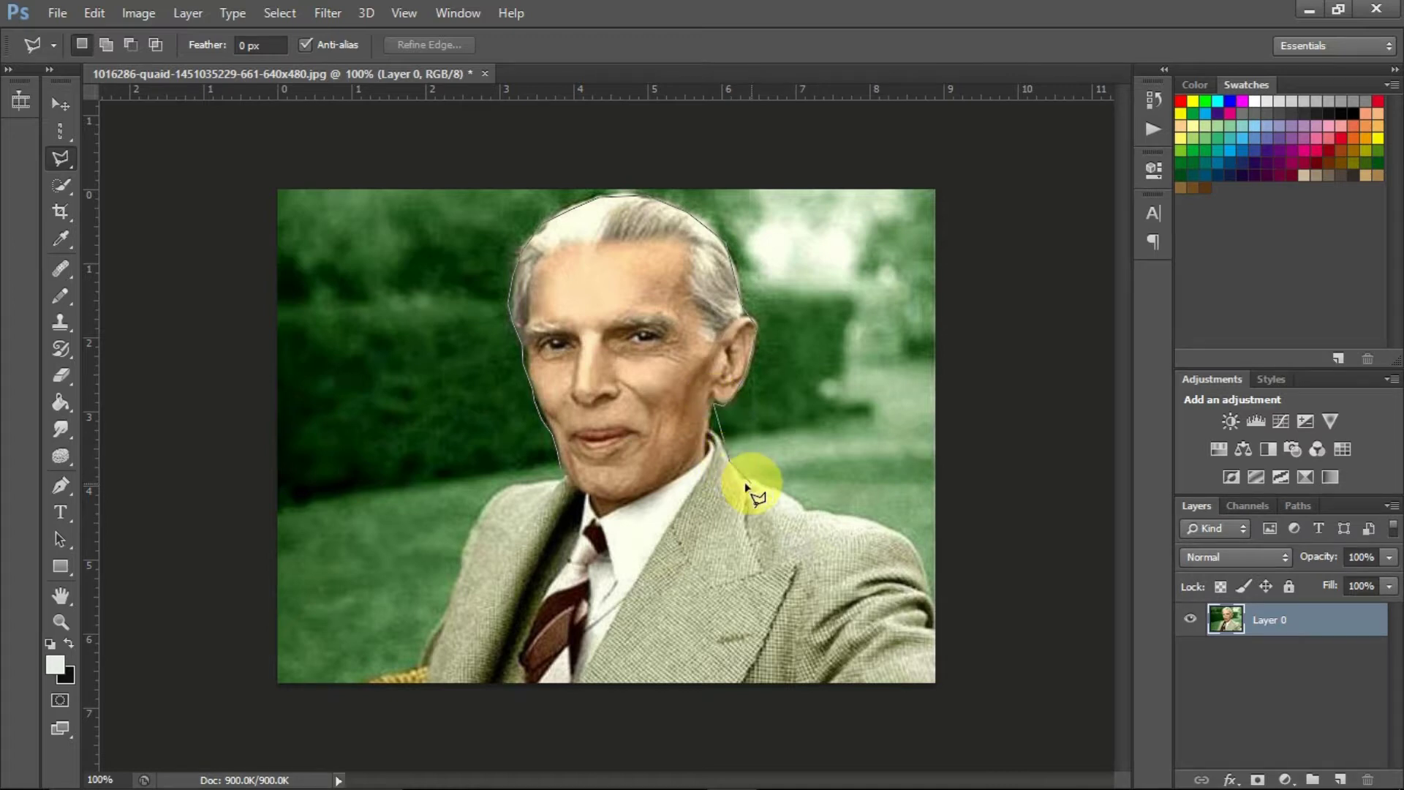
{"action": "left_click", "coordinate": [680, 486]}
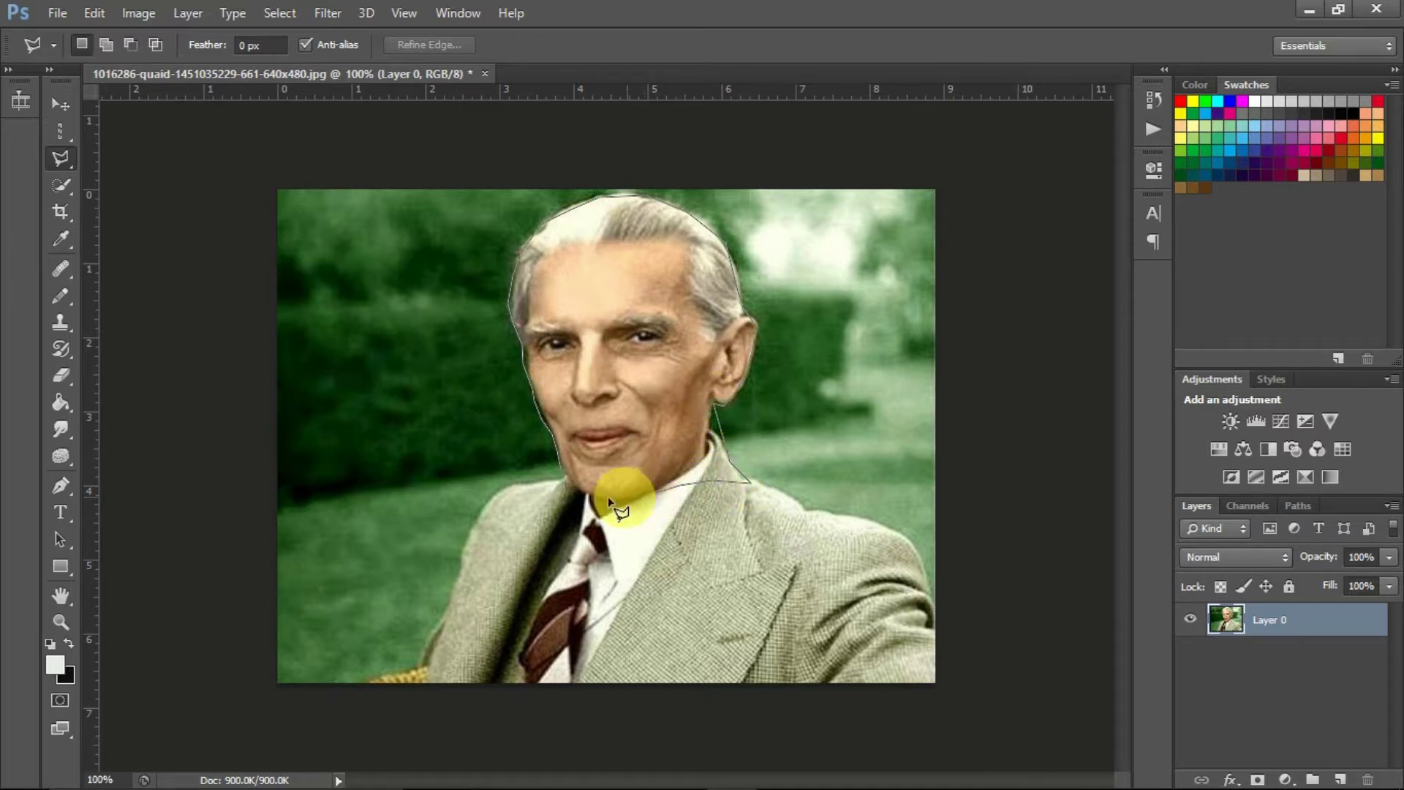
{"action": "left_click", "coordinate": [617, 495]}
{"action": "left_click", "coordinate": [561, 497]}
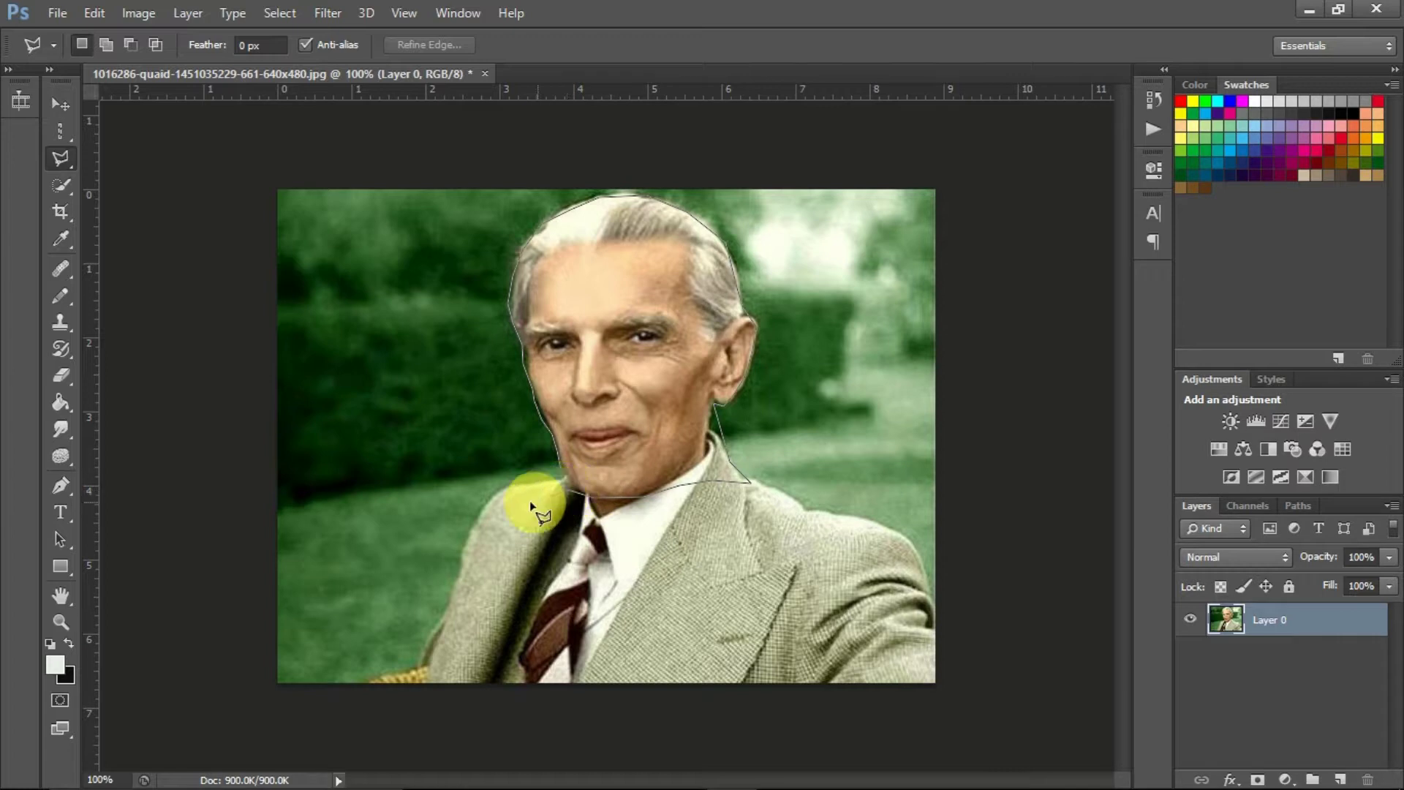
{"action": "left_click", "coordinate": [561, 475]}
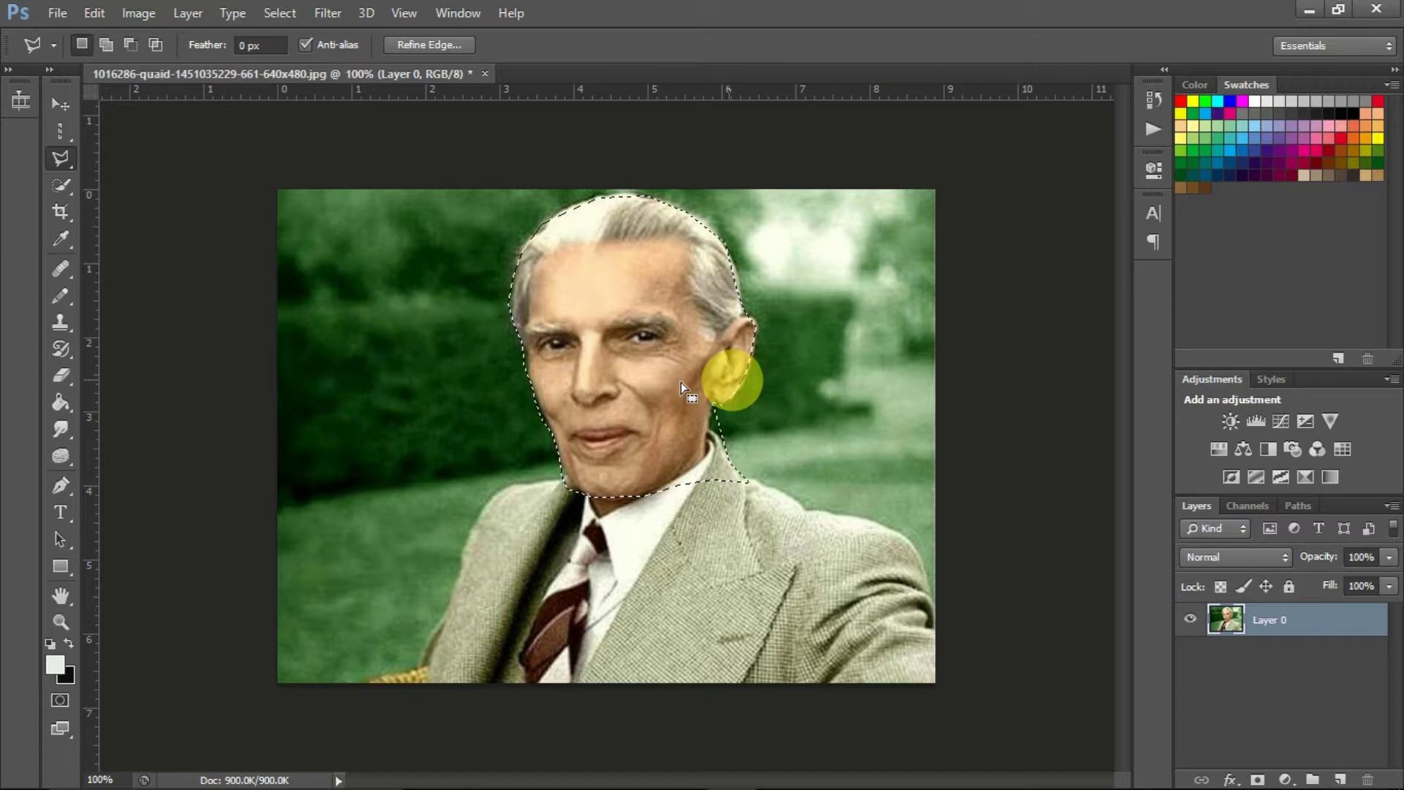
Step: Try moving the selected head up and to the right within Layer 0, and undo the move
{"action": "left_click", "coordinate": [61, 104]}
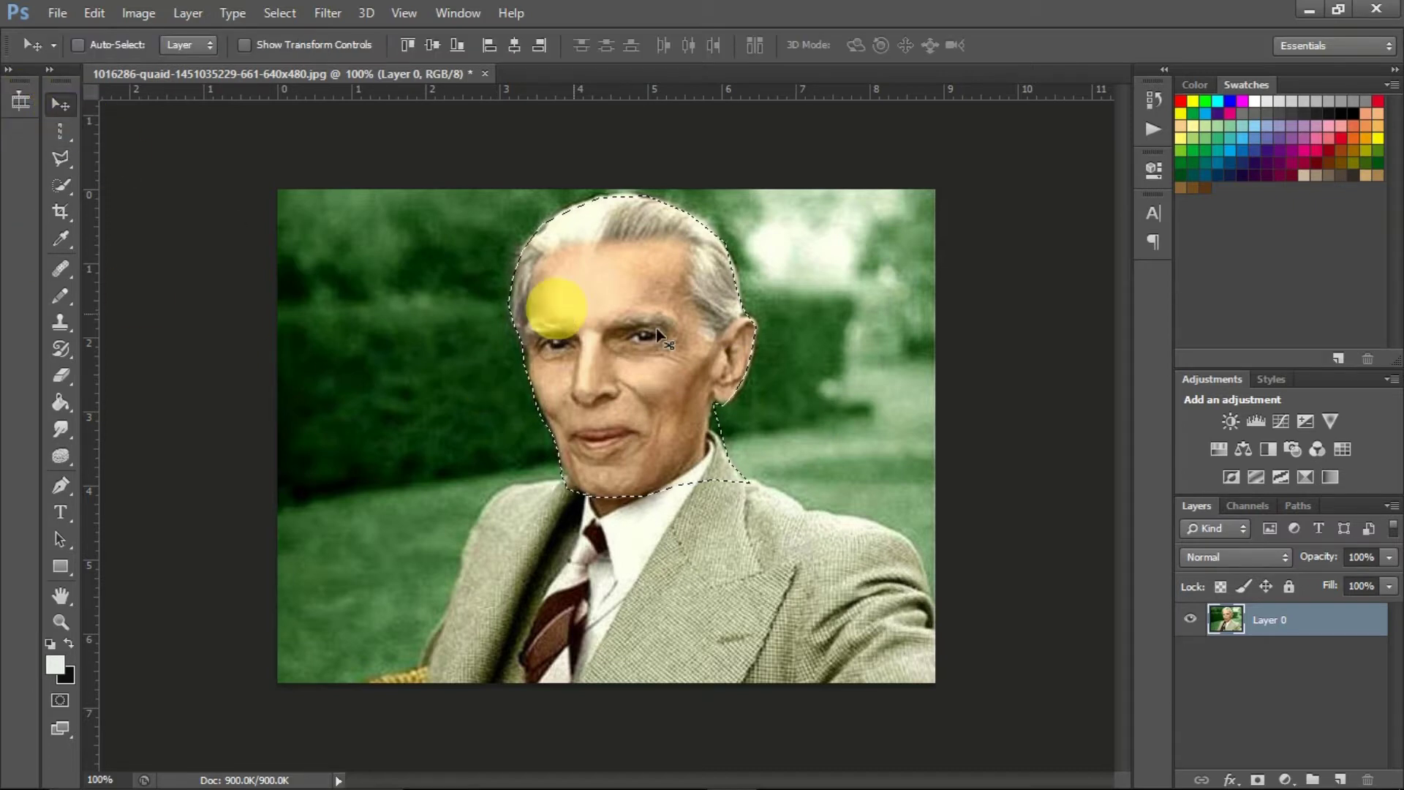
{"action": "left_click_drag", "start_coordinate": [563, 378], "coordinate": [659, 335]}
{"action": "key", "text": "ctrl+z"}
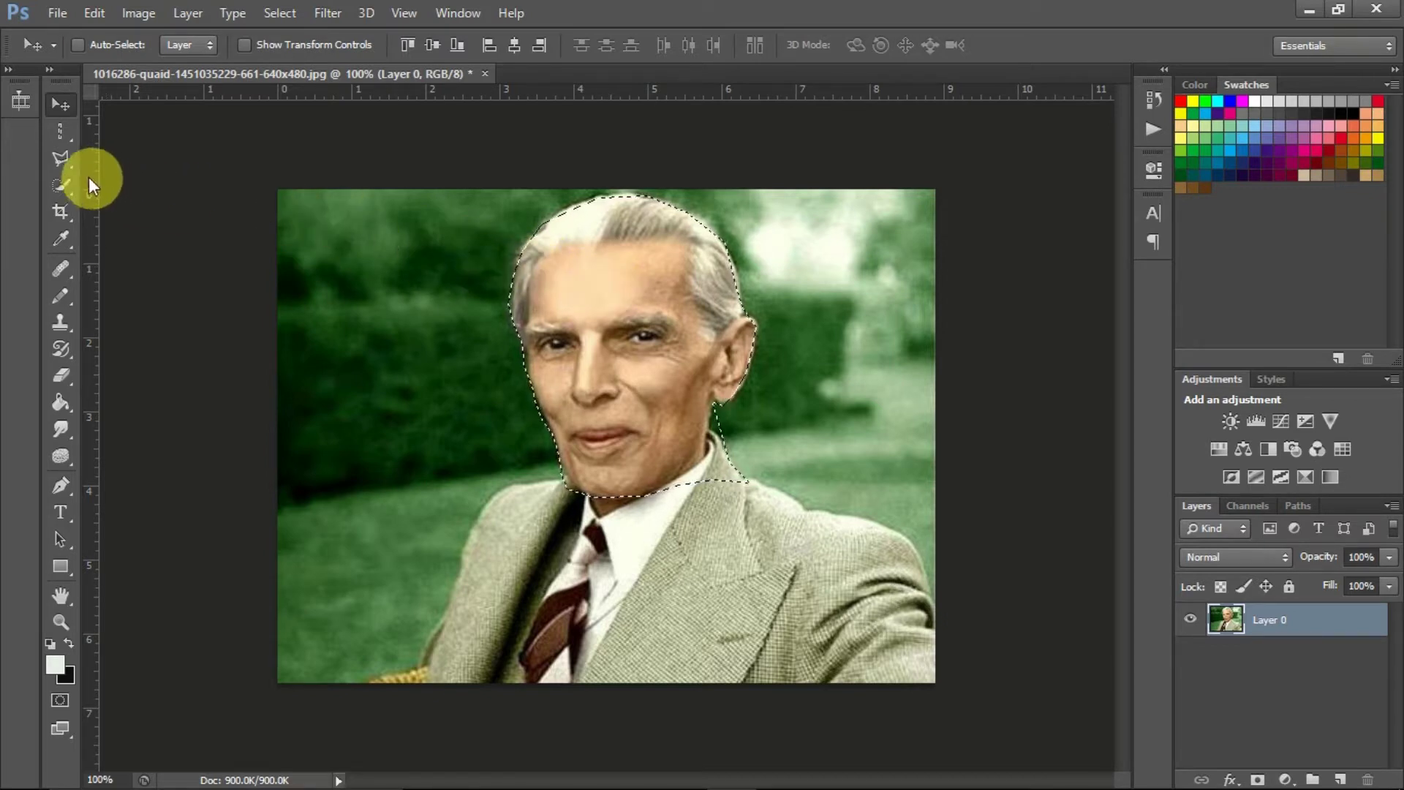
Step: Switch to the Lasso tool and clear the polygonal head selection
{"action": "left_click", "coordinate": [71, 170]}
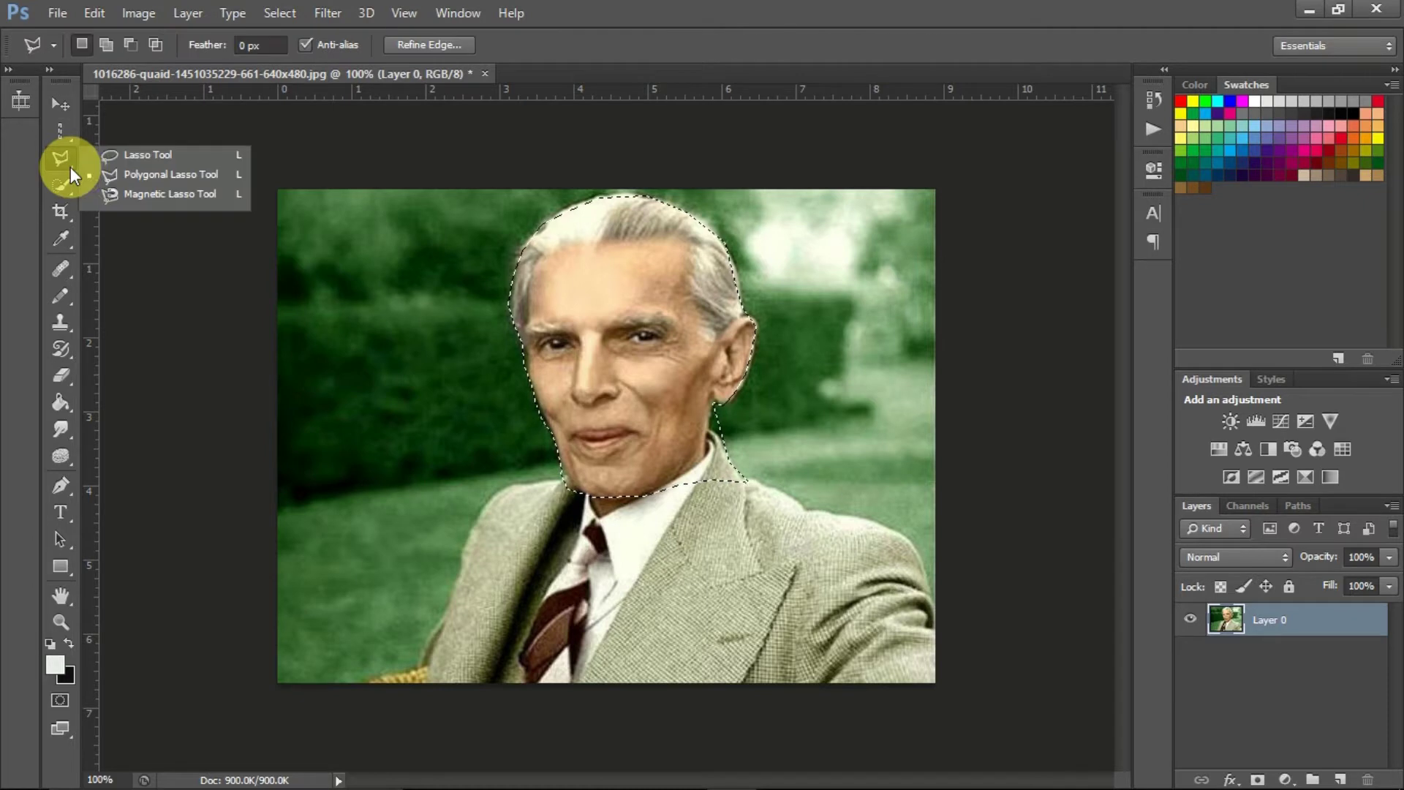
{"action": "left_click", "coordinate": [114, 159]}
{"action": "left_click", "coordinate": [490, 285]}
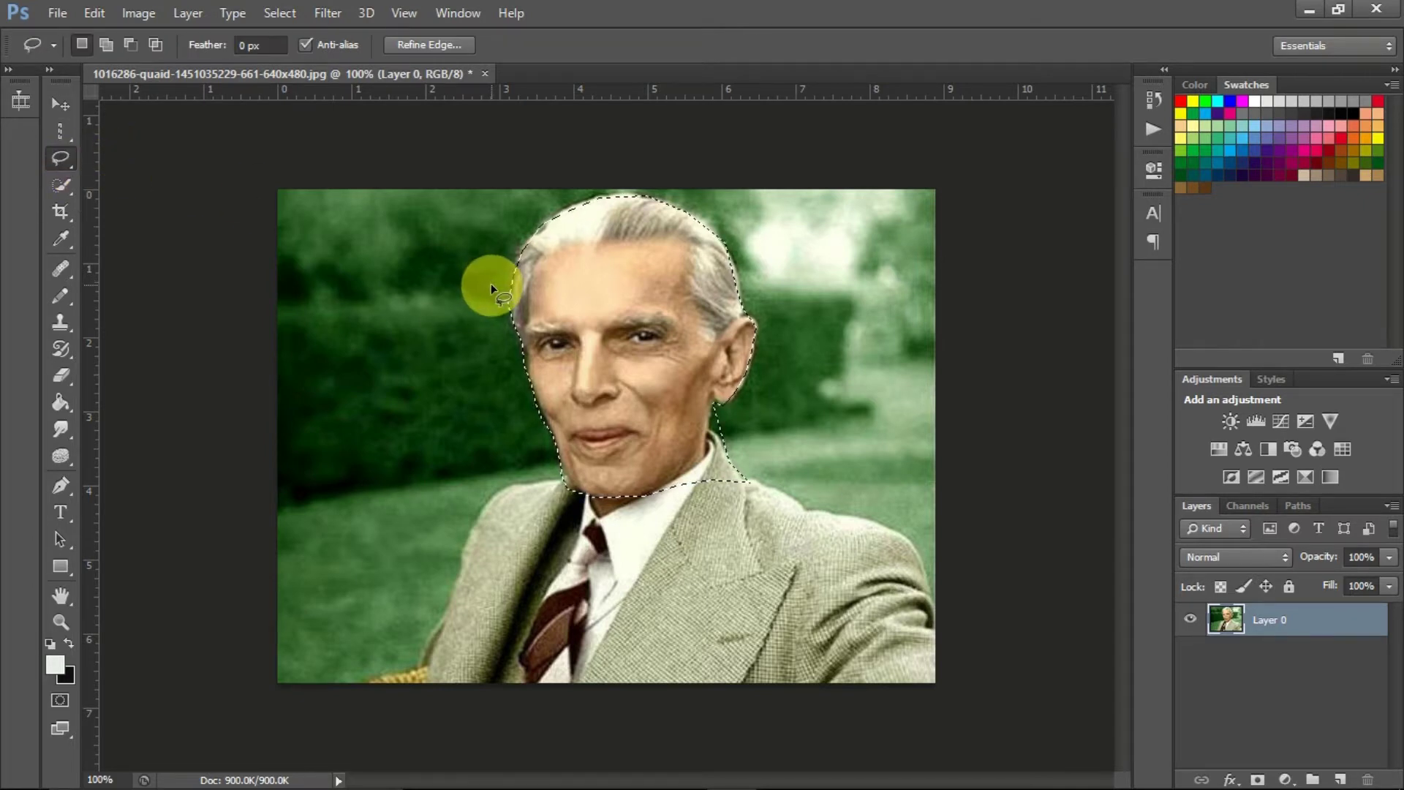
{"action": "mouse_move", "coordinate": [490, 283]}
{"action": "left_mouse_down"}
{"action": "mouse_move", "coordinate": [502, 309]}
{"action": "mouse_move", "coordinate": [471, 339]}
{"action": "left_mouse_up"}
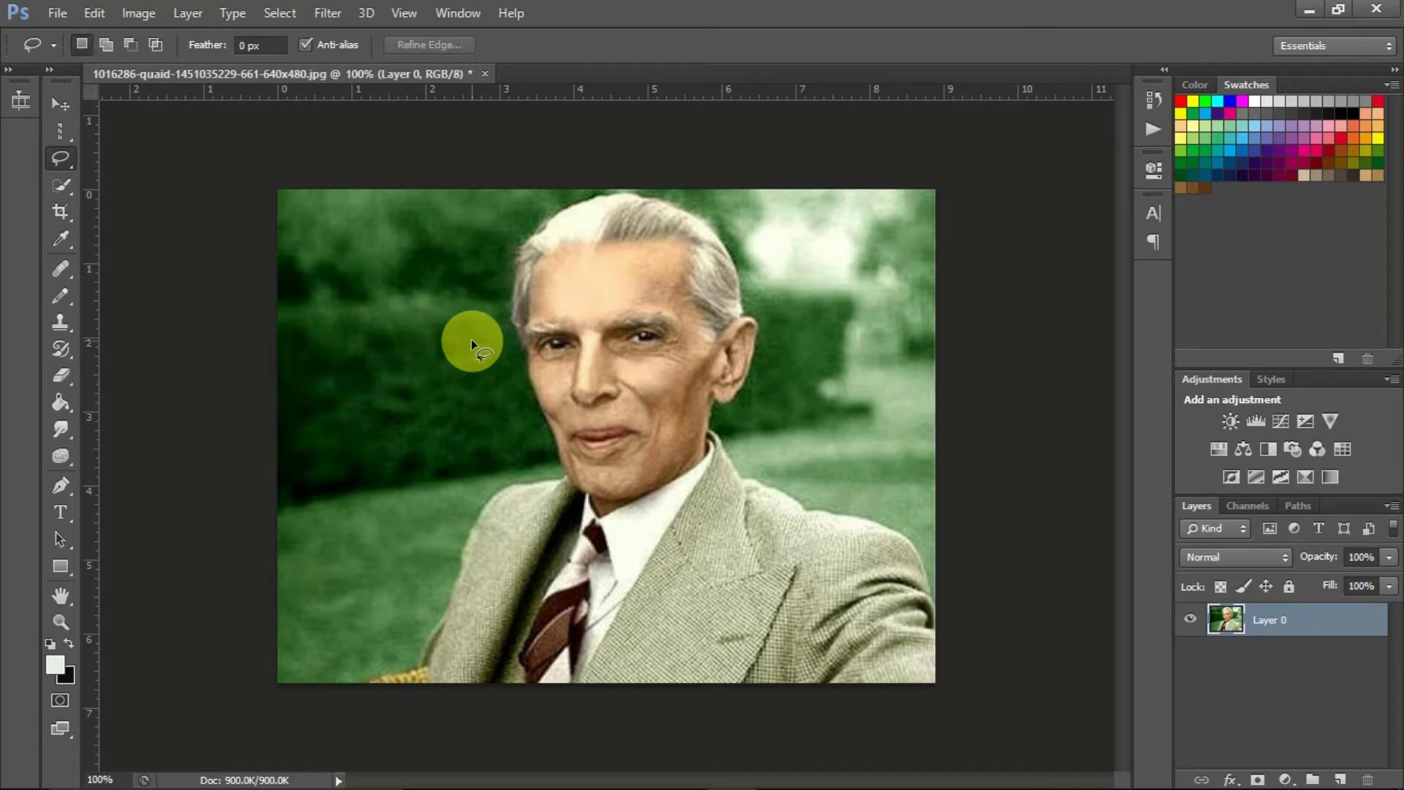
{"action": "mouse_move", "coordinate": [471, 339]}
{"action": "left_mouse_down"}
{"action": "mouse_move", "coordinate": [551, 376]}
{"action": "mouse_move", "coordinate": [539, 458]}
{"action": "mouse_move", "coordinate": [546, 477]}
{"action": "mouse_move", "coordinate": [559, 468]}
{"action": "left_mouse_up"}
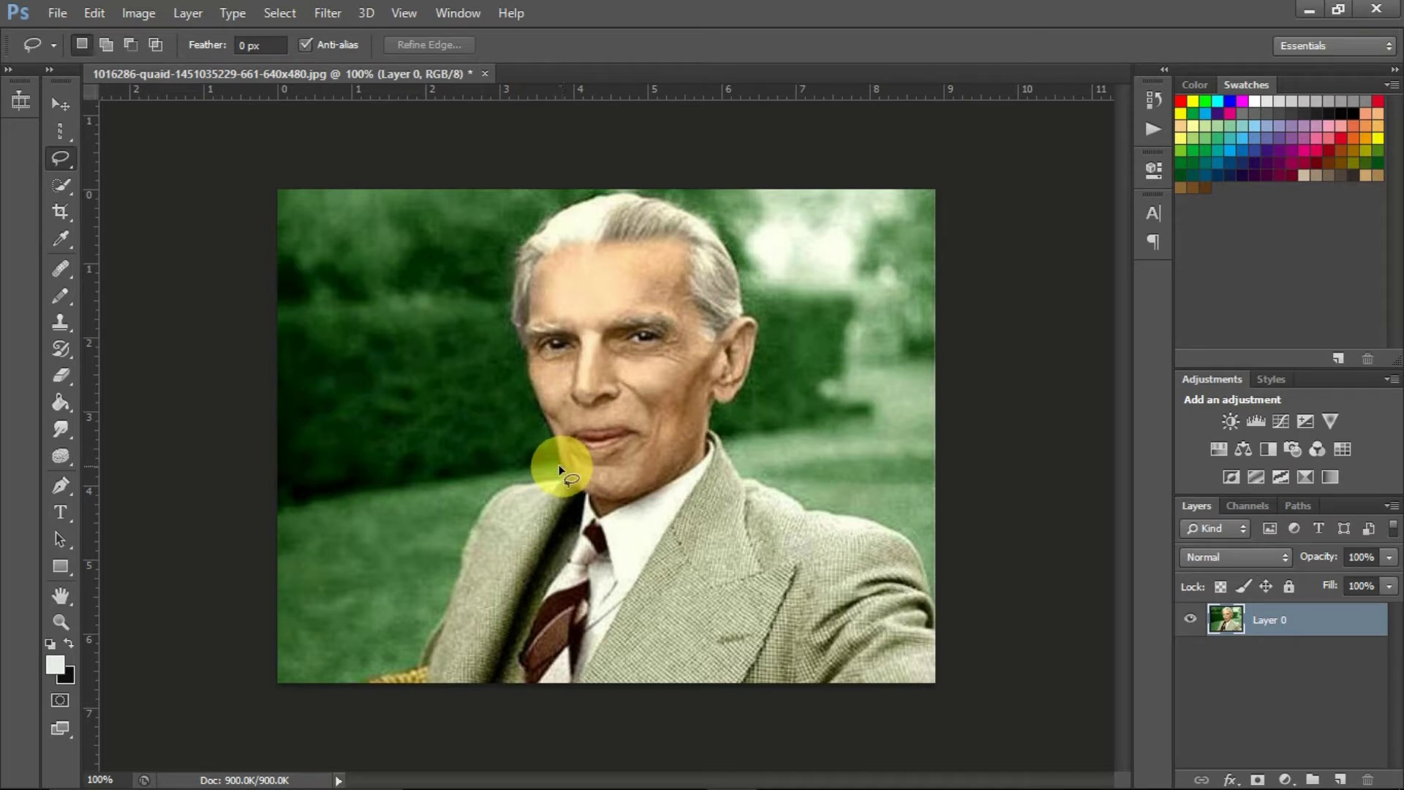
Step: Try freehand Lasso outlines along the cheek and forehead, and clear the resulting selection
{"action": "key", "text": "alt"}
{"action": "key", "text": "alt"}
{"action": "mouse_move", "coordinate": [554, 444]}
{"action": "left_mouse_down"}
{"action": "mouse_move", "coordinate": [679, 444]}
{"action": "mouse_move", "coordinate": [578, 486]}
{"action": "mouse_move", "coordinate": [567, 476]}
{"action": "left_mouse_up"}
{"action": "mouse_move", "coordinate": [562, 463]}
{"action": "left_mouse_down"}
{"action": "mouse_move", "coordinate": [552, 443]}
{"action": "mouse_move", "coordinate": [571, 492]}
{"action": "mouse_move", "coordinate": [521, 379]}
{"action": "mouse_move", "coordinate": [512, 267]}
{"action": "mouse_move", "coordinate": [550, 218]}
{"action": "mouse_move", "coordinate": [644, 241]}
{"action": "left_mouse_up"}
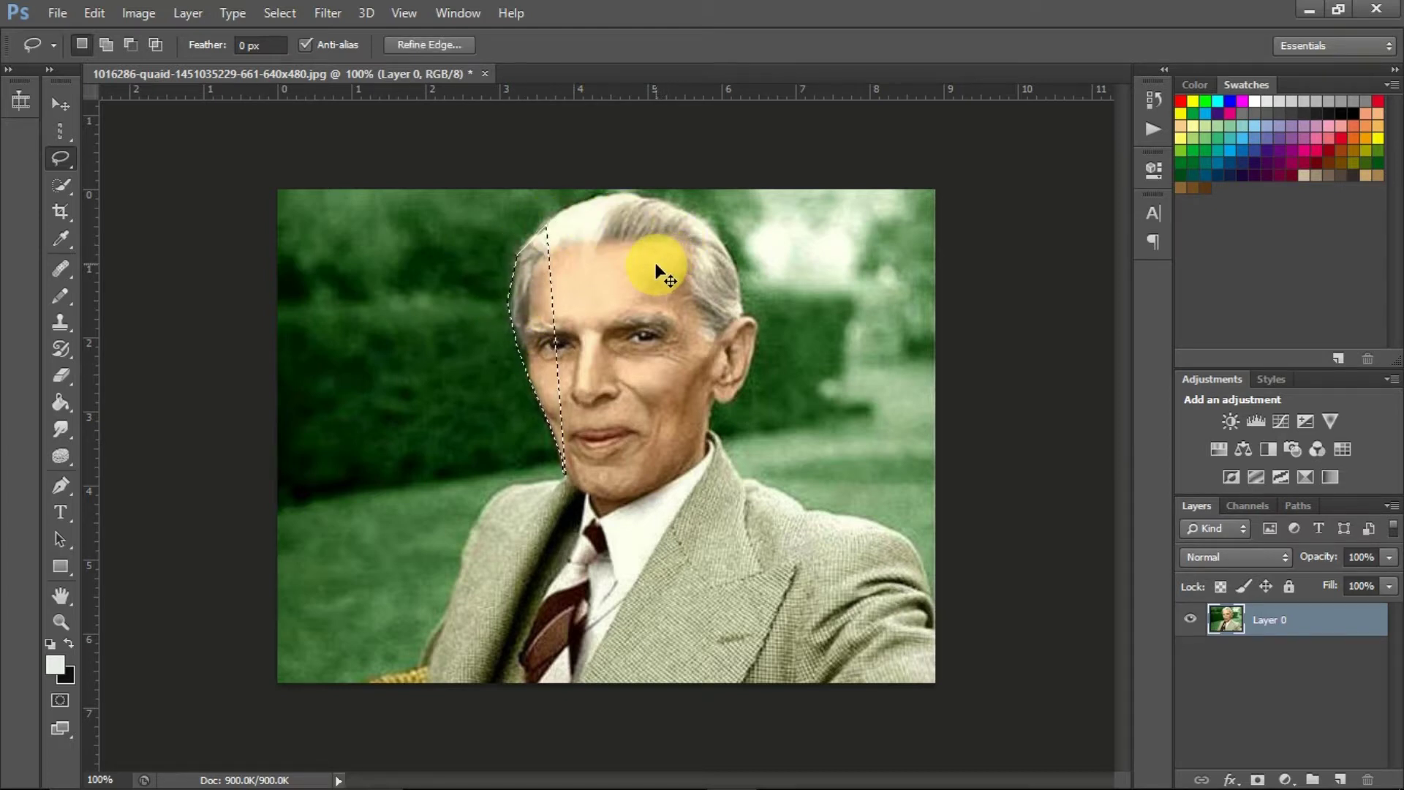
{"action": "left_click", "coordinate": [651, 265]}
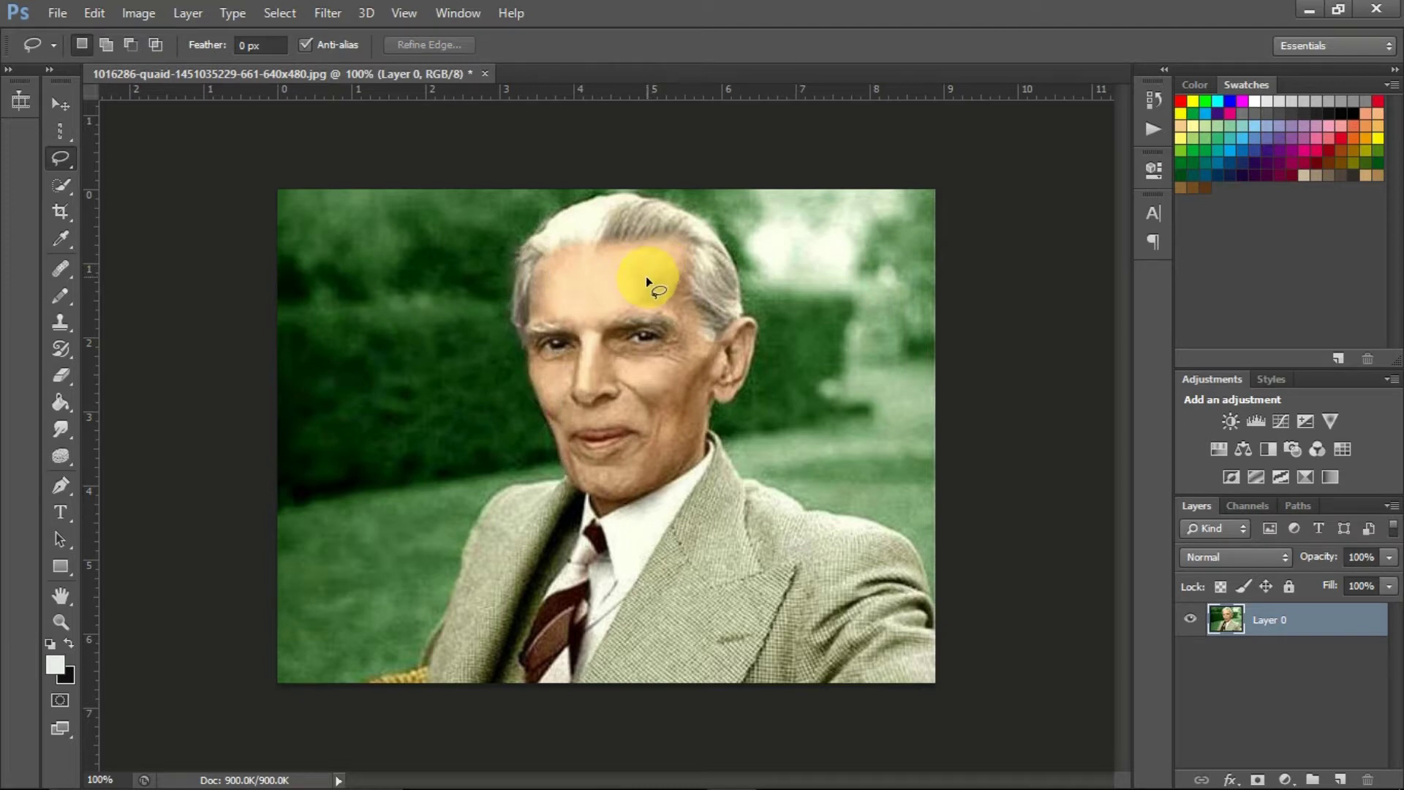
{"action": "left_click_drag", "start_coordinate": [647, 277], "coordinate": [628, 287]}
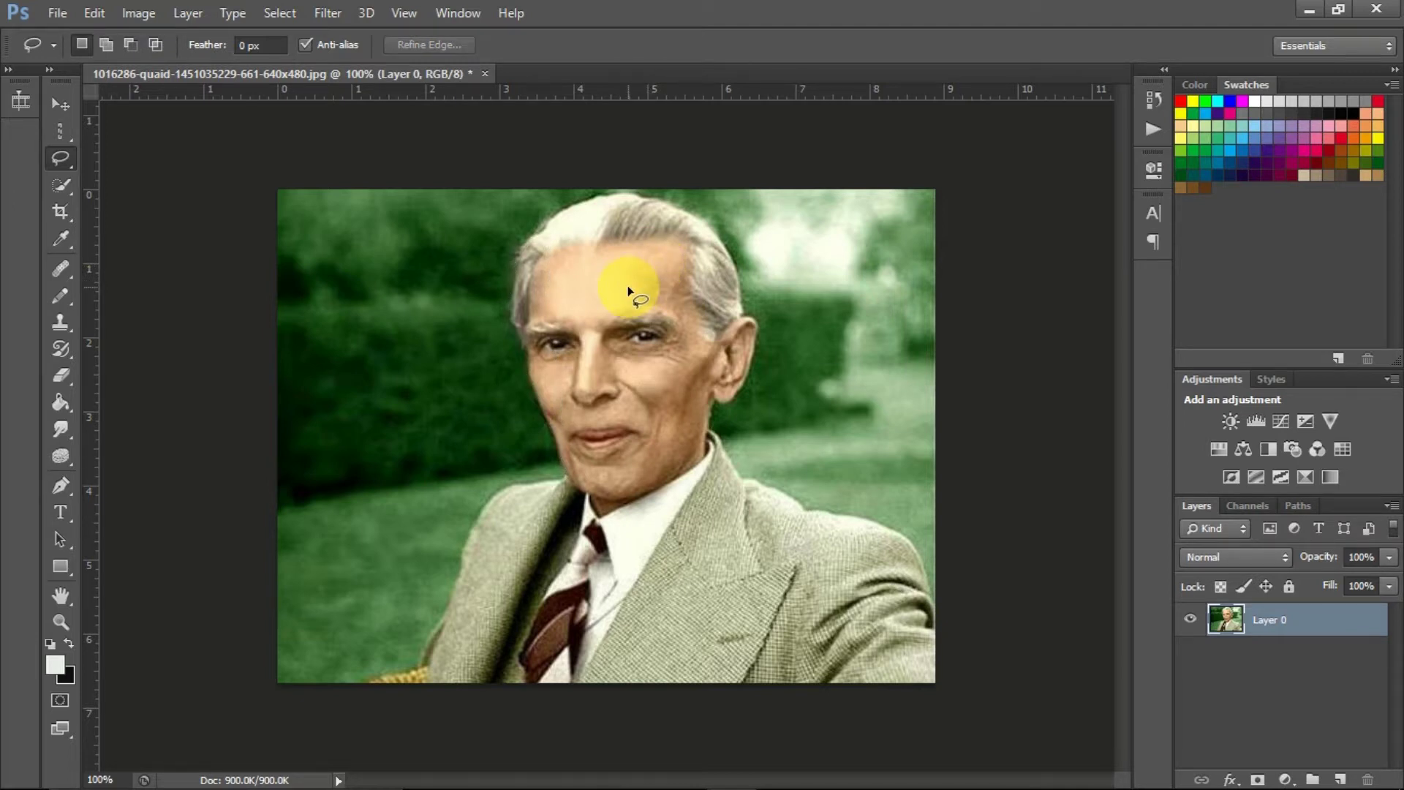
{"action": "left_click_drag", "start_coordinate": [629, 288], "coordinate": [616, 379]}
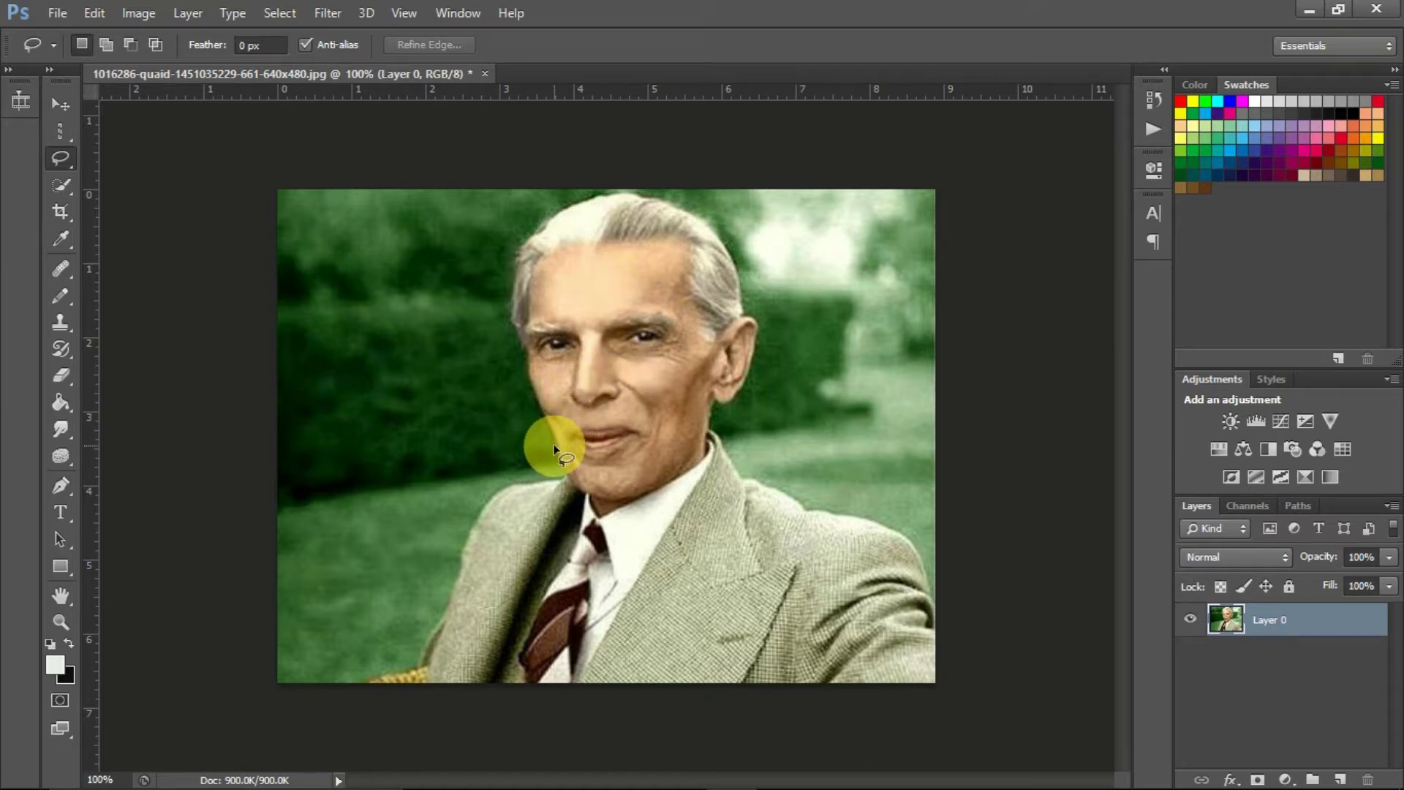
{"action": "left_click_drag", "start_coordinate": [553, 448], "coordinate": [551, 440]}
{"action": "mouse_move", "coordinate": [550, 436]}
{"action": "left_mouse_down"}
{"action": "mouse_move", "coordinate": [517, 296]}
{"action": "mouse_move", "coordinate": [529, 289]}
{"action": "mouse_move", "coordinate": [552, 314]}
{"action": "left_mouse_up"}
{"action": "left_click", "coordinate": [462, 327]}
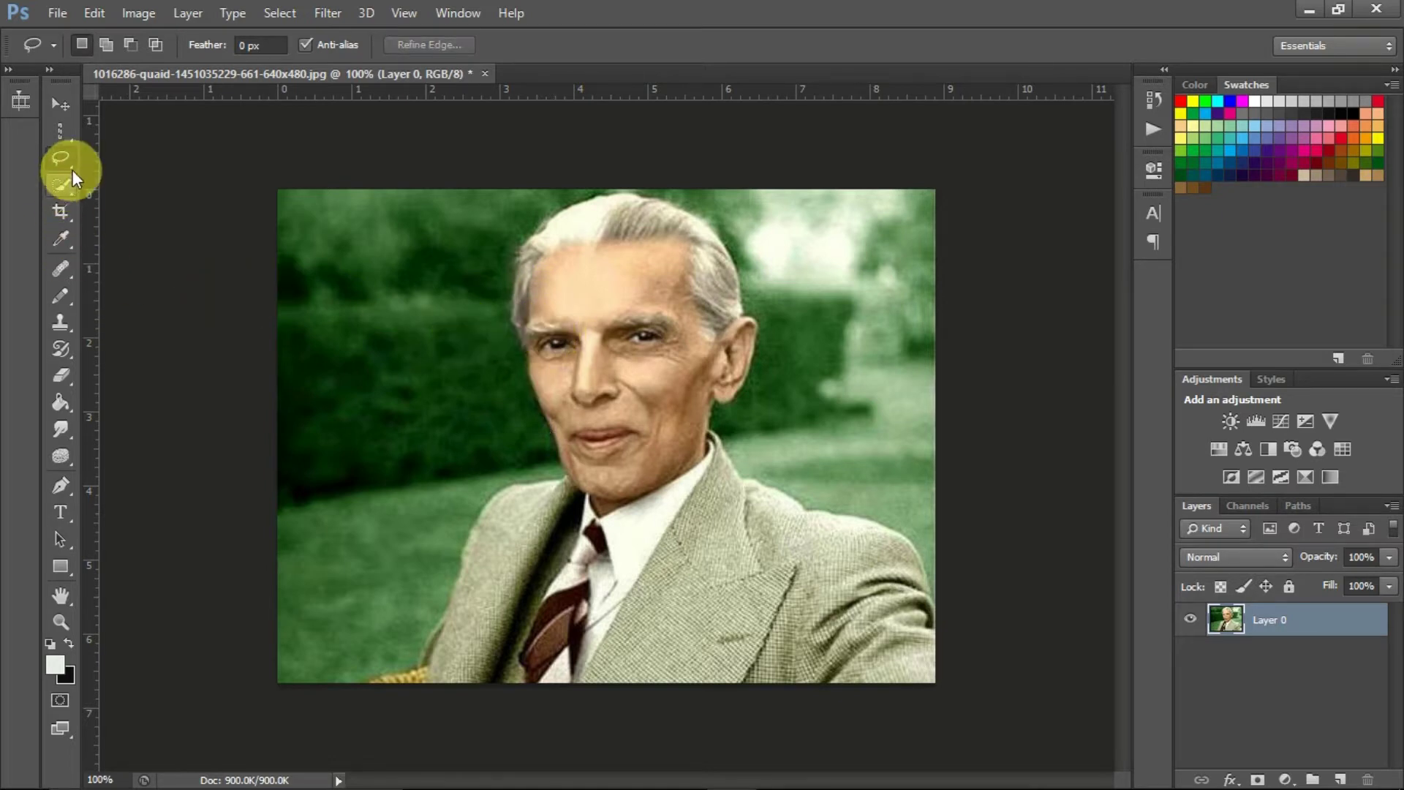
Step: Select the head with the Magnetic Lasso tool, tracing from the jaw around the hair, ear, collar and chin
{"action": "left_click_drag", "start_coordinate": [68, 165], "coordinate": [159, 173]}
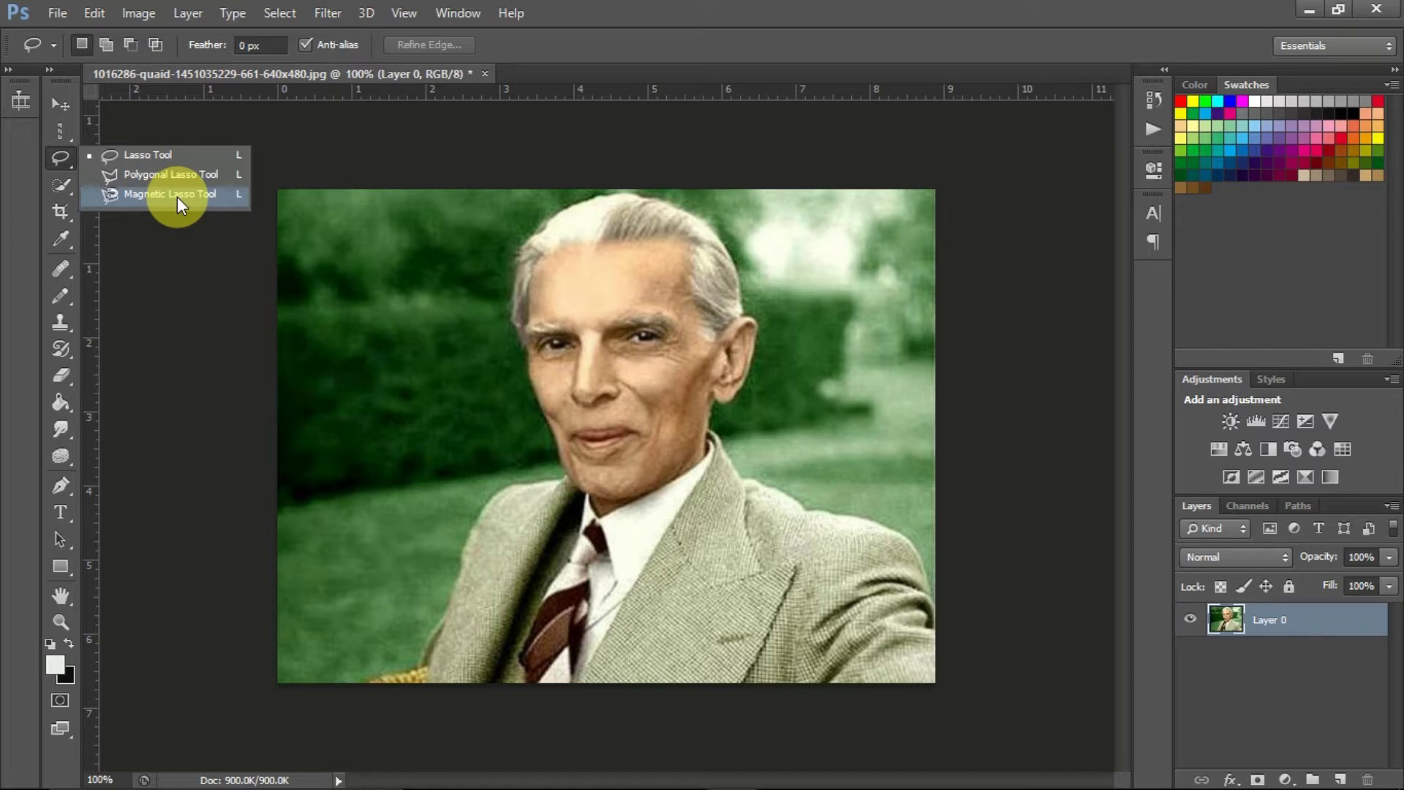
{"action": "left_click", "coordinate": [185, 195]}
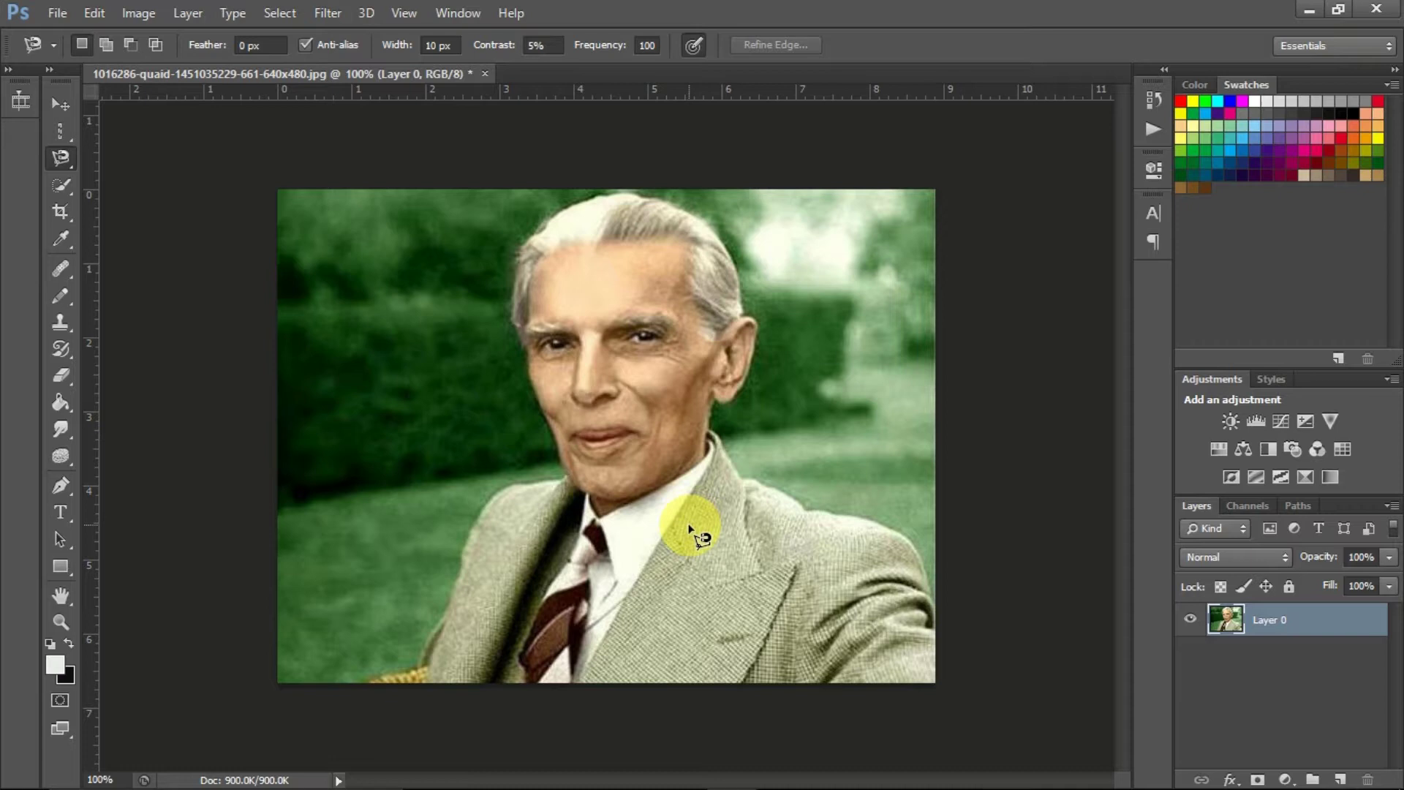
{"action": "left_click", "coordinate": [561, 463]}
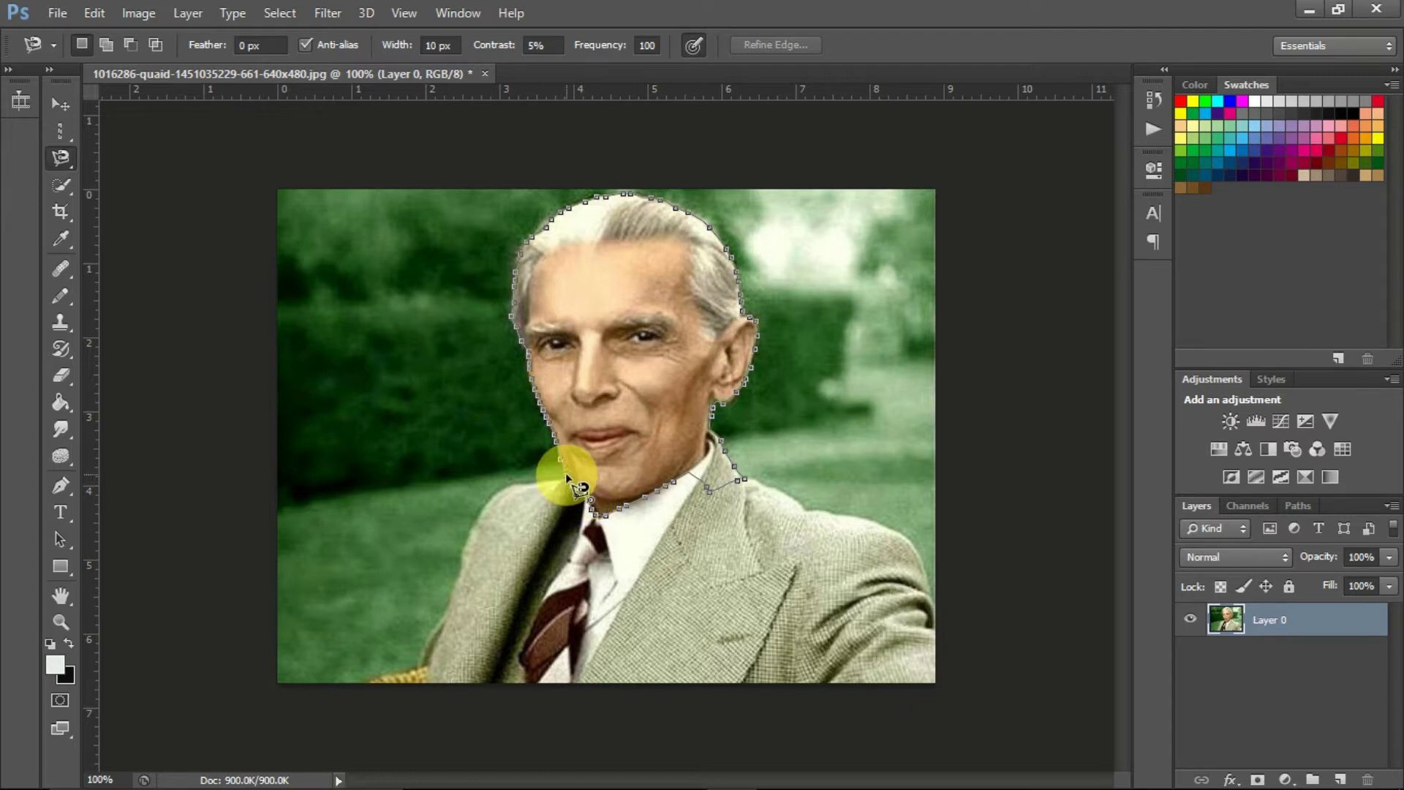
{"action": "key", "text": "Escape"}
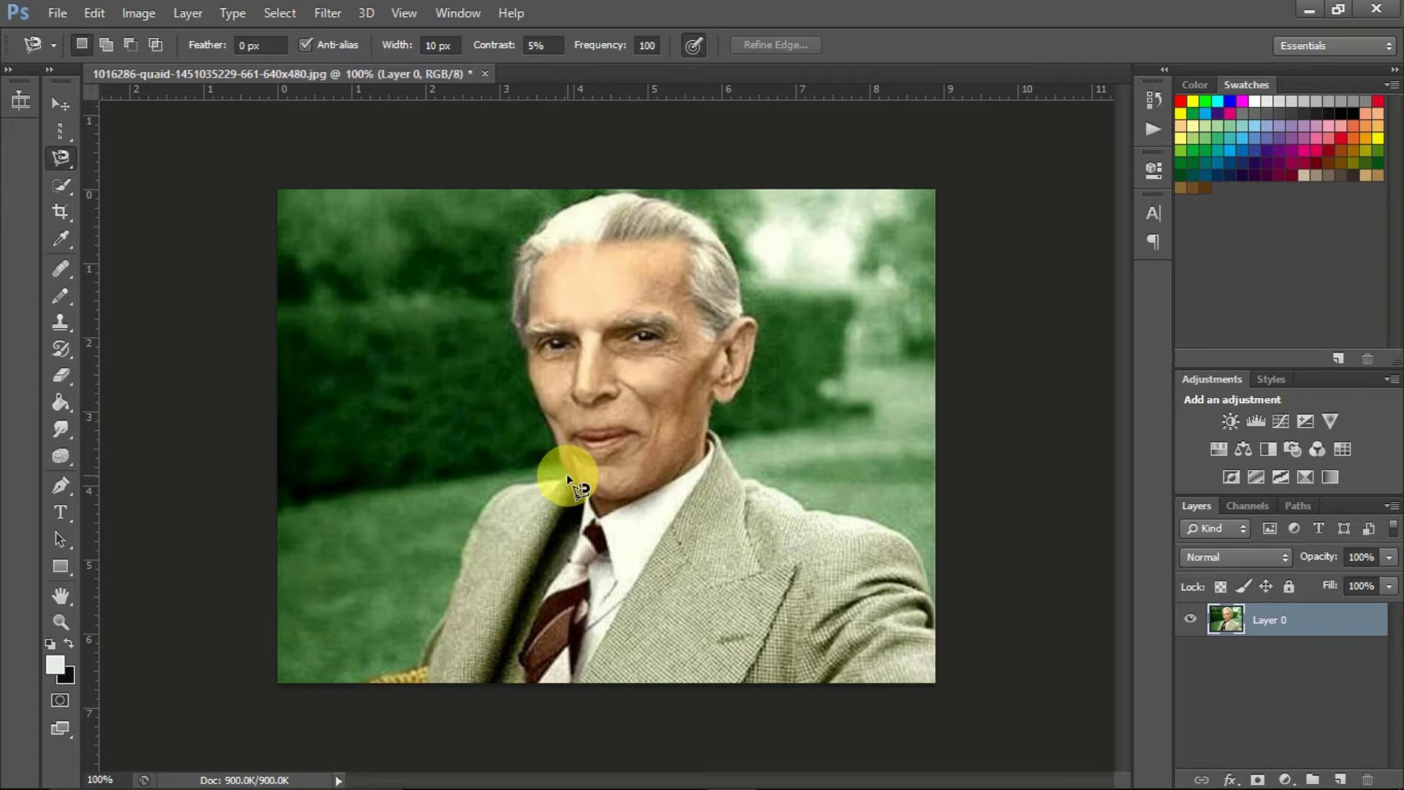
{"action": "double_click", "coordinate": [568, 476]}
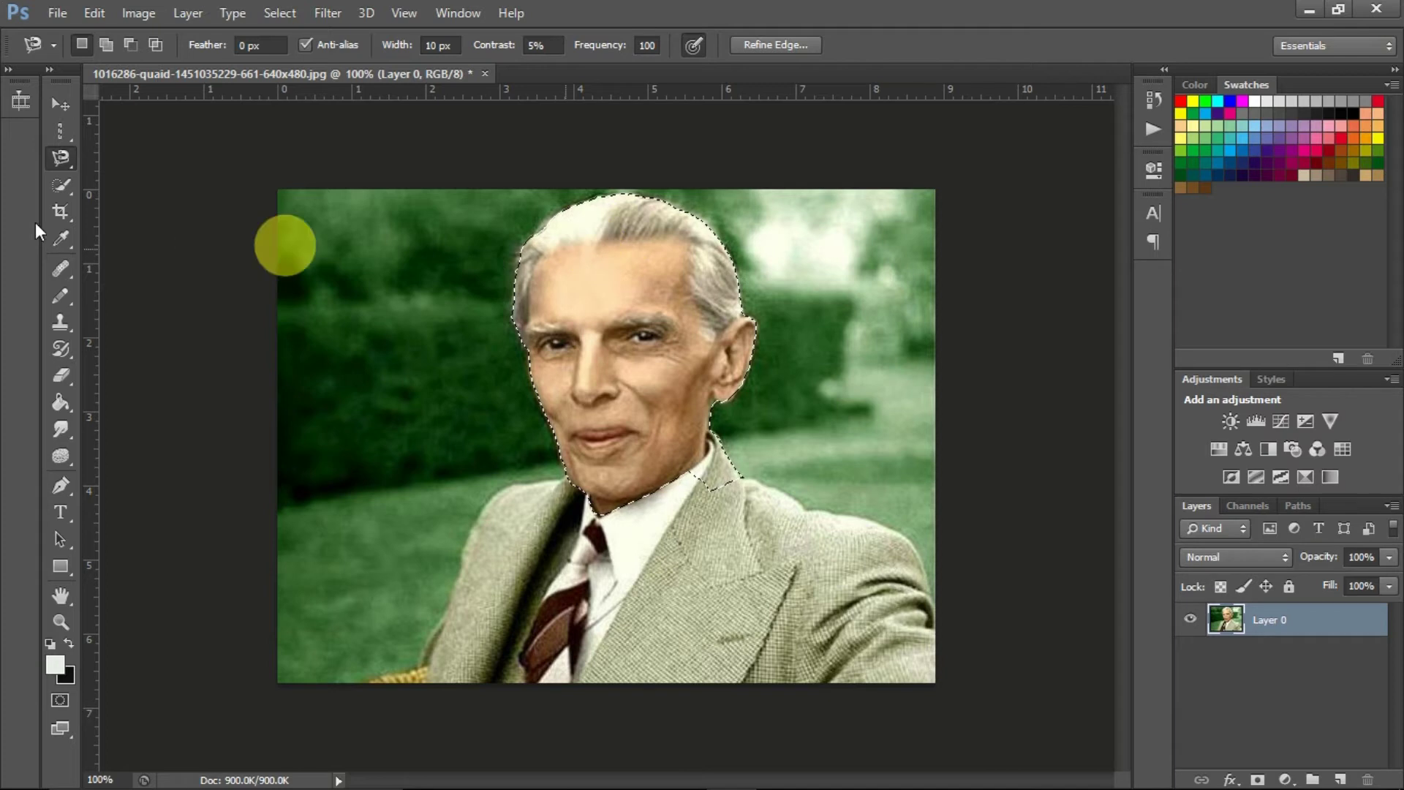
Step: Try moving the magnetically selected head to the right of its original place, and undo the move
{"action": "left_click", "coordinate": [61, 106]}
{"action": "left_click_drag", "start_coordinate": [634, 379], "coordinate": [822, 362]}
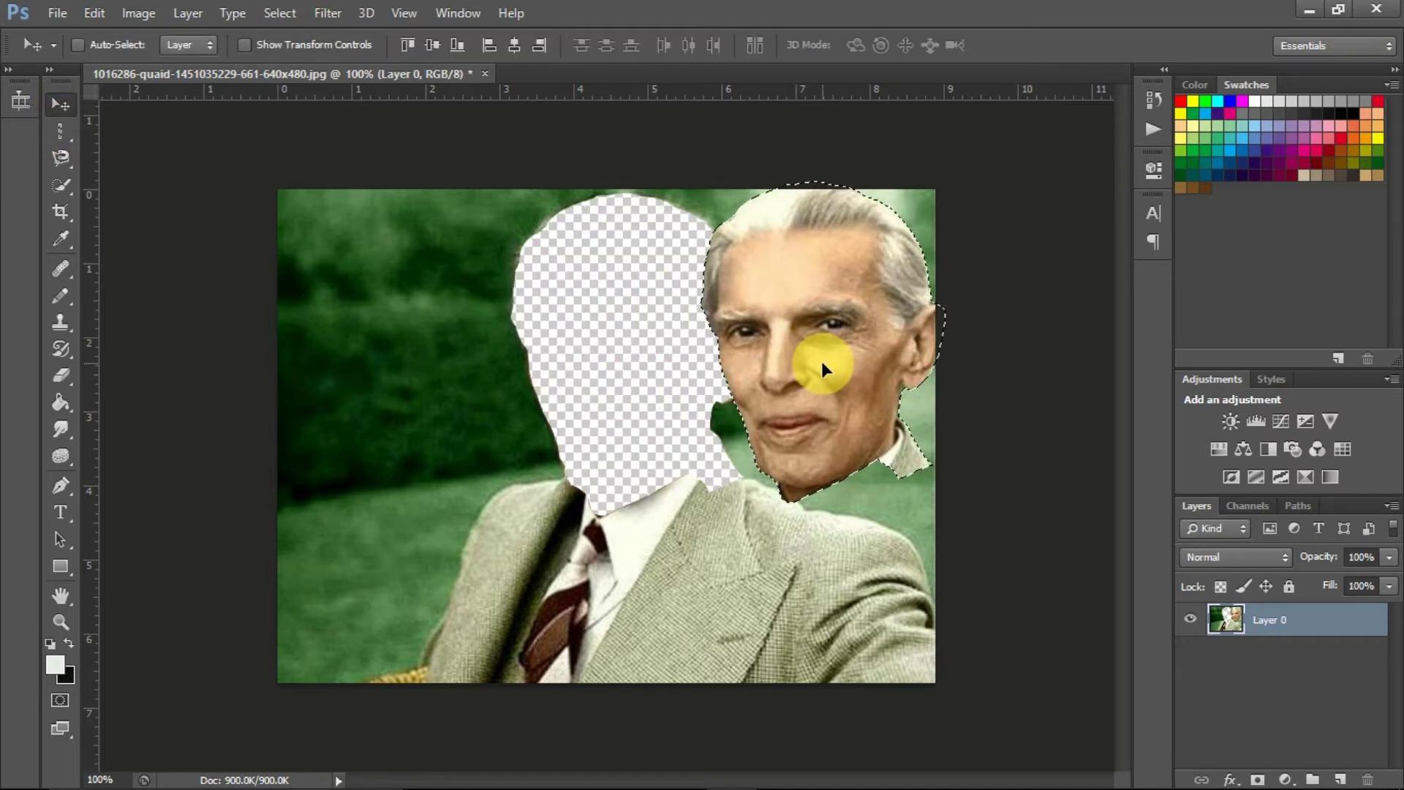
{"action": "key", "text": "ctrl+z"}
Step: Try placing a duplicate of the selected head to the right of the original within Layer 0, and undo the duplicate
{"action": "left_click_drag", "start_coordinate": [671, 349], "coordinate": [825, 344]}
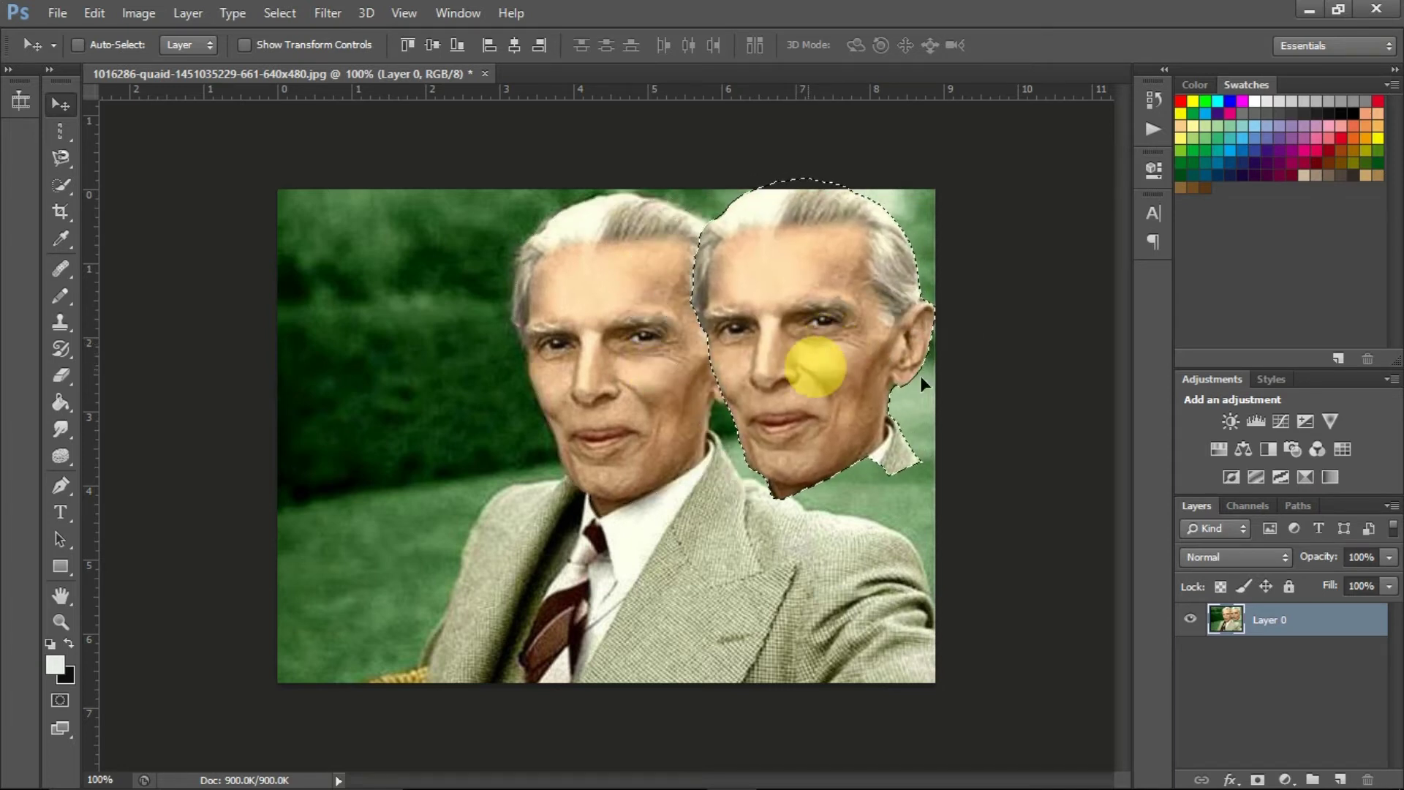
{"action": "left_click", "coordinate": [1390, 557]}
{"action": "mouse_move", "coordinate": [1384, 578]}
{"action": "left_mouse_down"}
{"action": "mouse_move", "coordinate": [1365, 583]}
{"action": "mouse_move", "coordinate": [1388, 580]}
{"action": "left_mouse_up"}
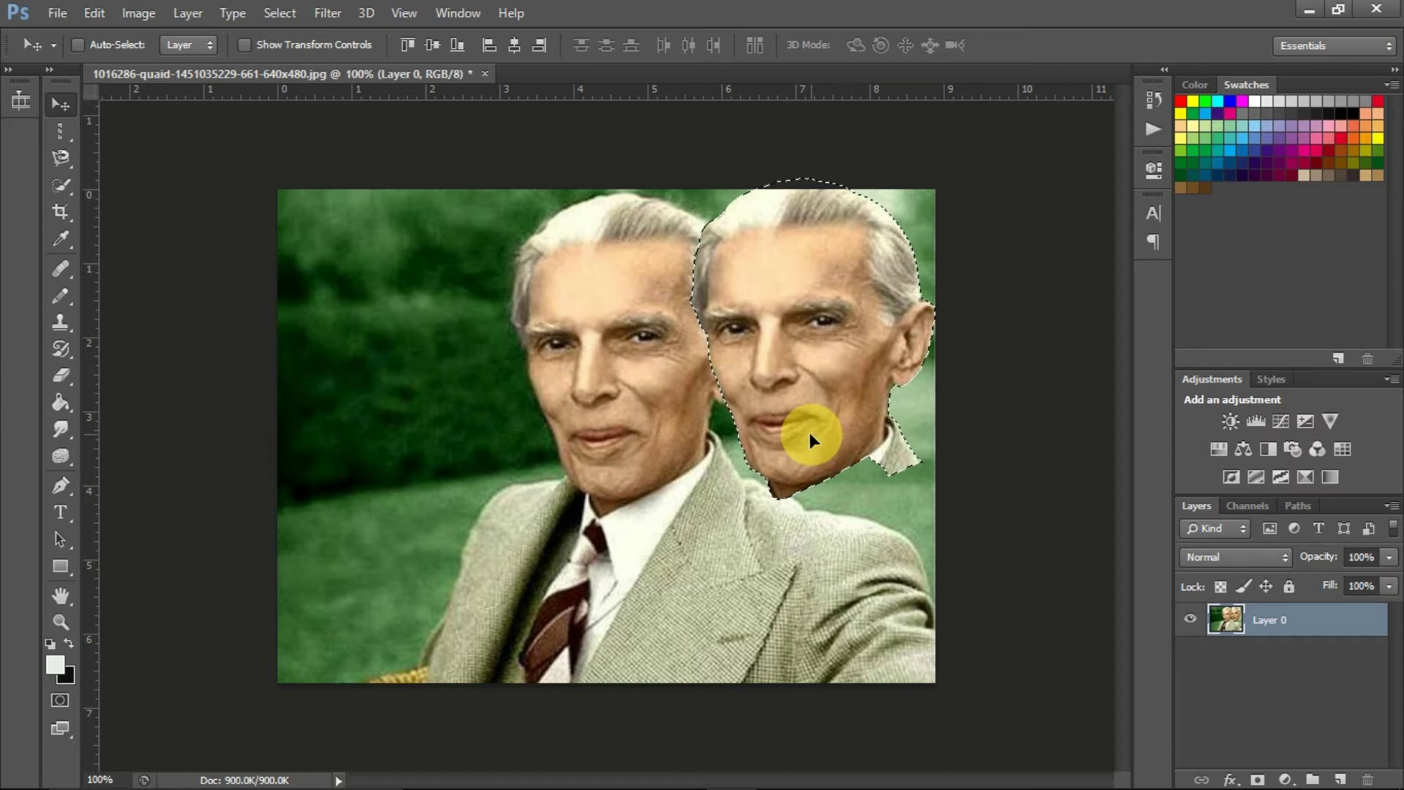
{"action": "key", "text": "ctrl+z"}
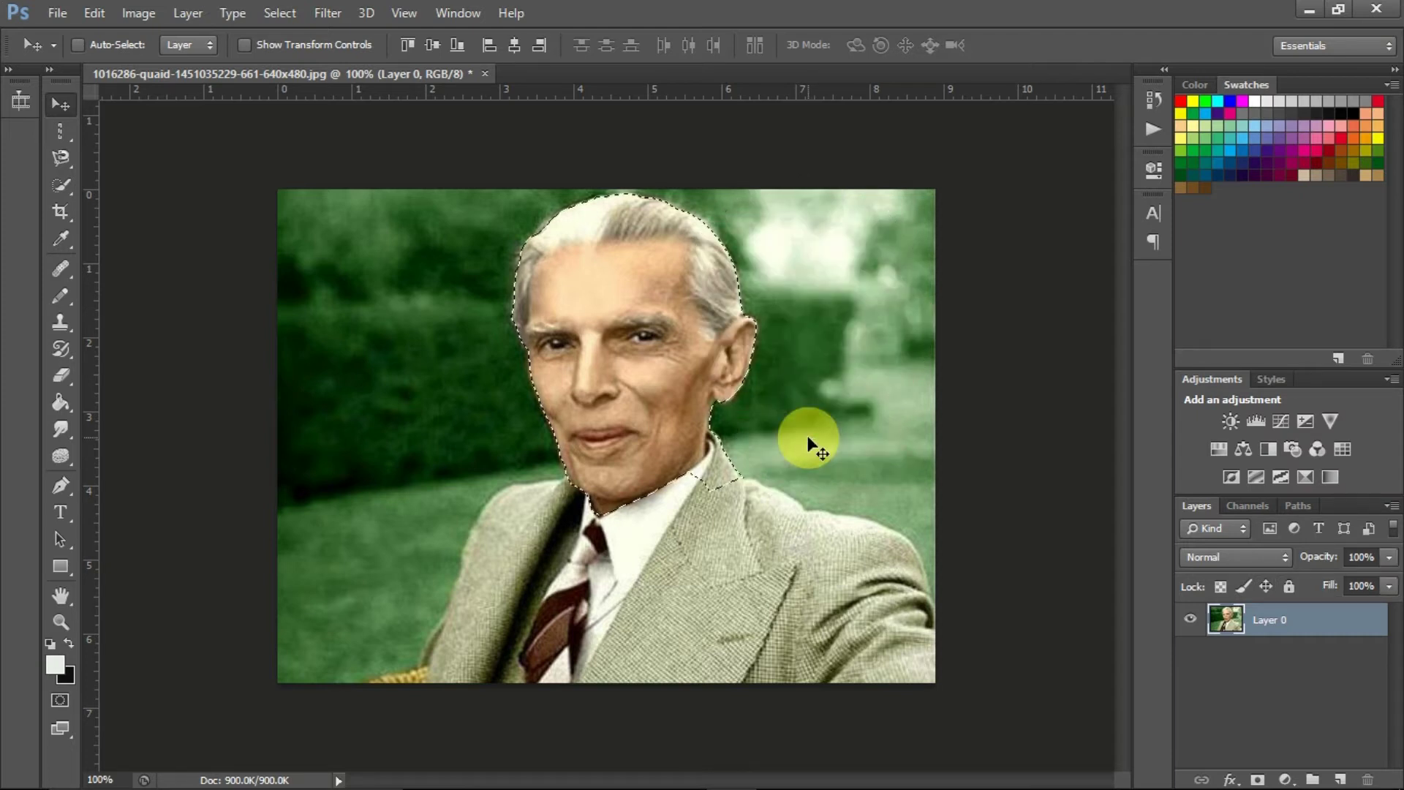
Step: Copy the selected head to a new layer at 37% opacity and move the copy to the right of the original head
{"action": "key", "text": "ctrl+j"}
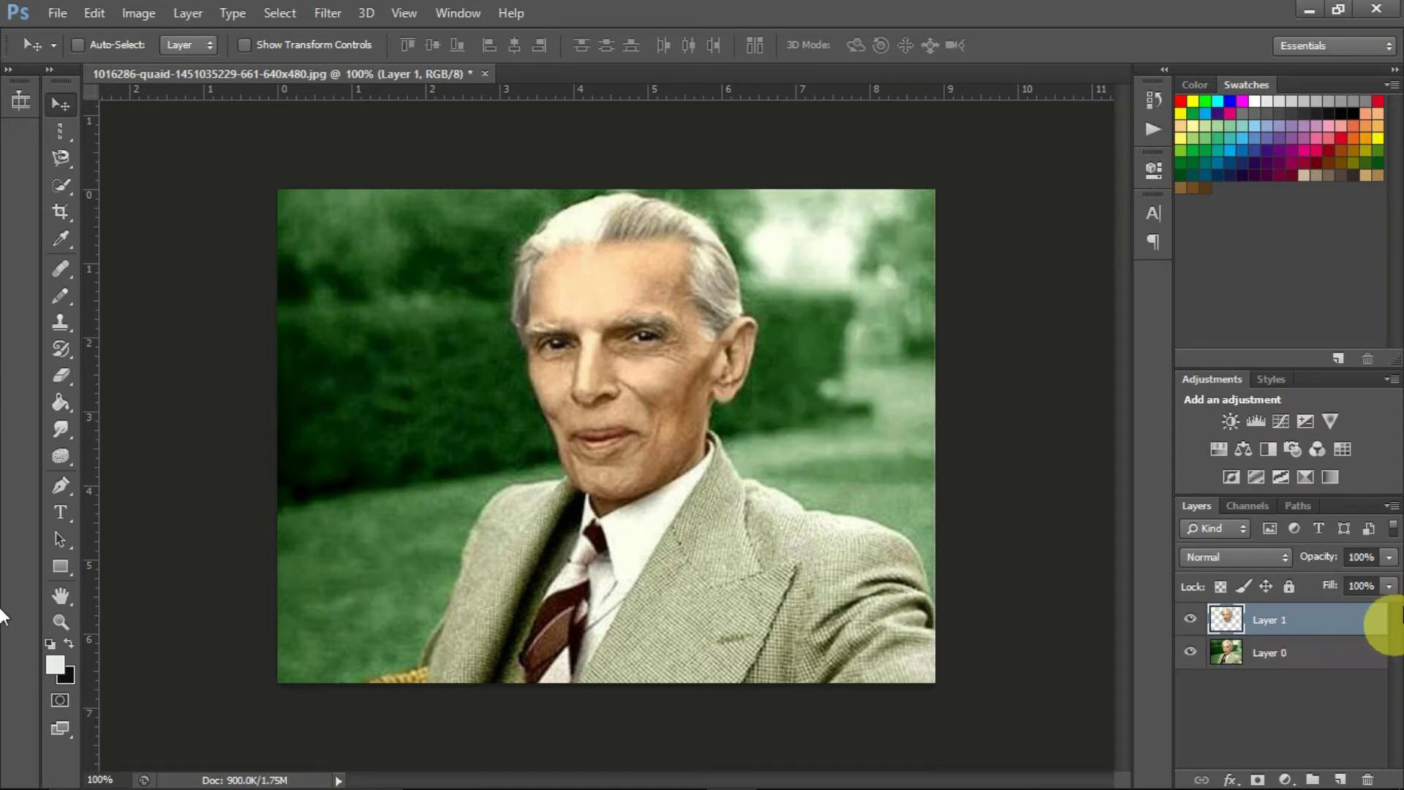
{"action": "left_click", "coordinate": [1389, 557]}
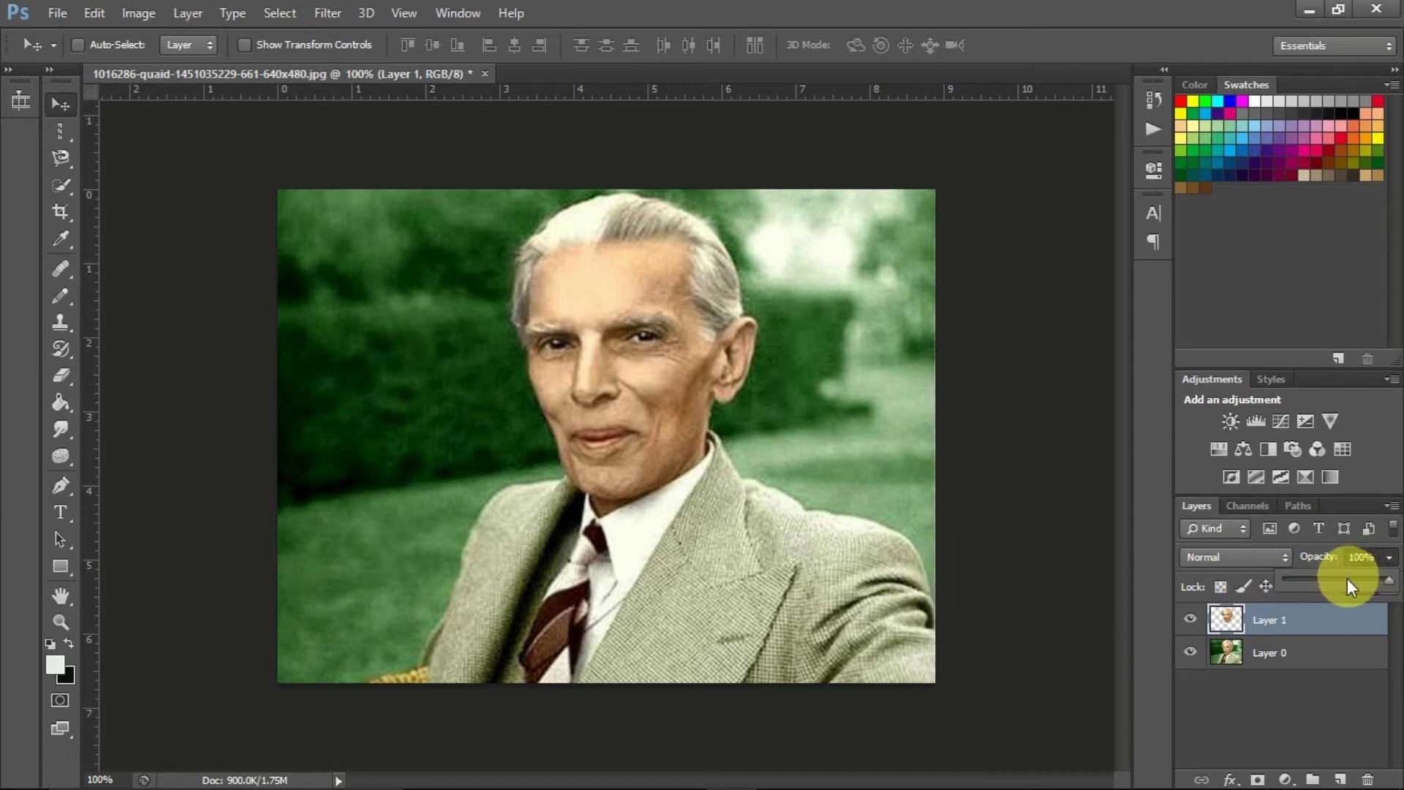
{"action": "left_click", "coordinate": [1323, 578]}
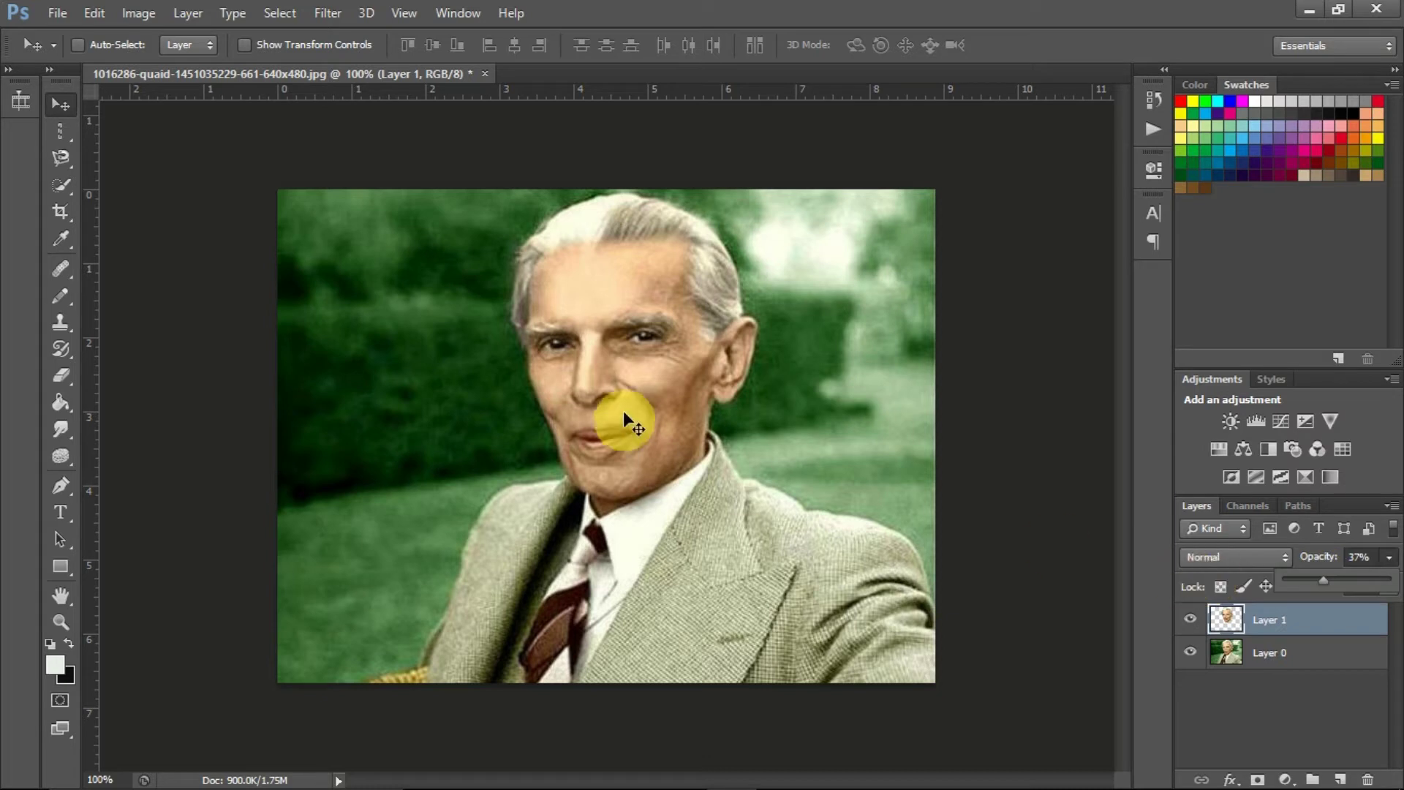
{"action": "left_click_drag", "start_coordinate": [622, 400], "coordinate": [822, 365]}
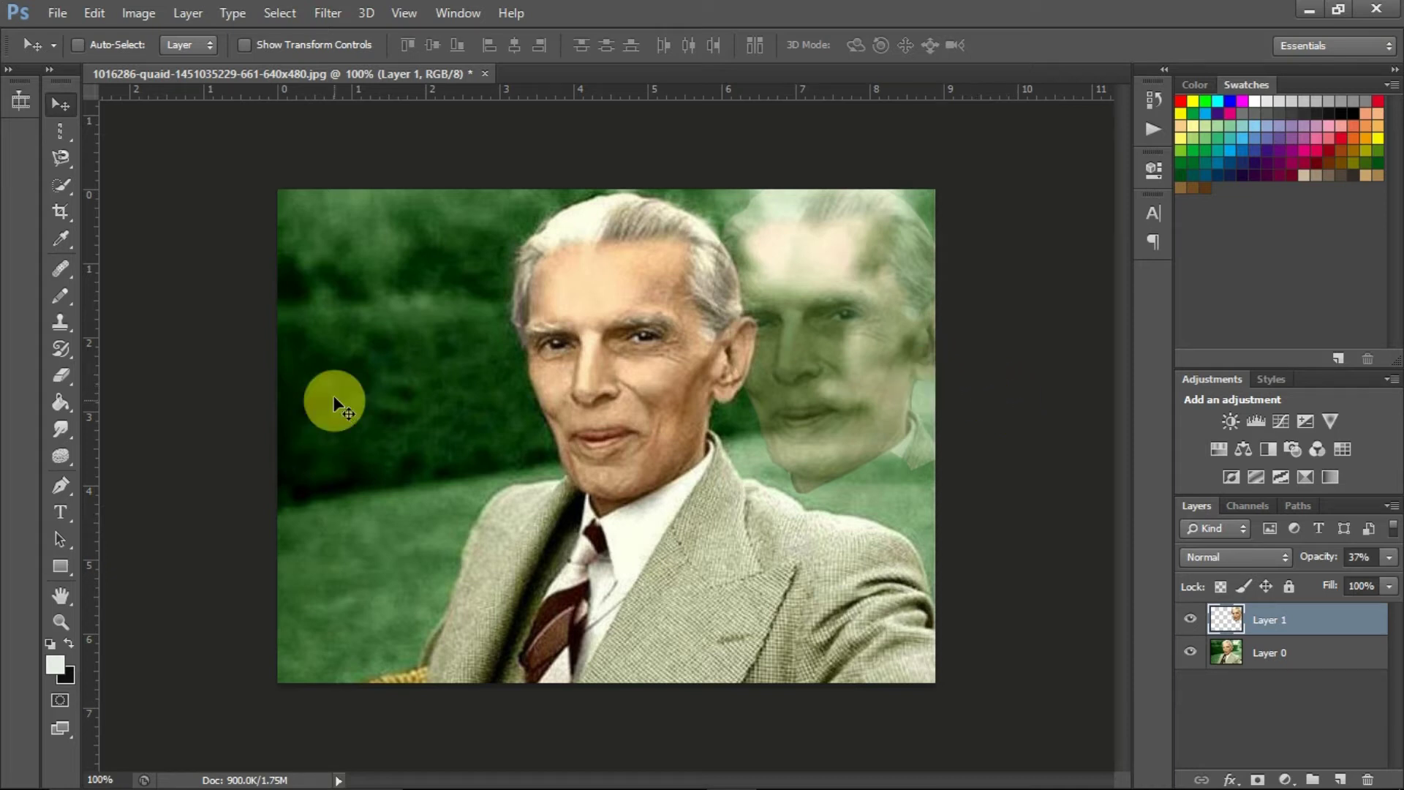
Step: Try a Magnetic Lasso selection from the jaw around the hair, past the ear and back across the mouth, and clear it
{"action": "left_click", "coordinate": [63, 155]}
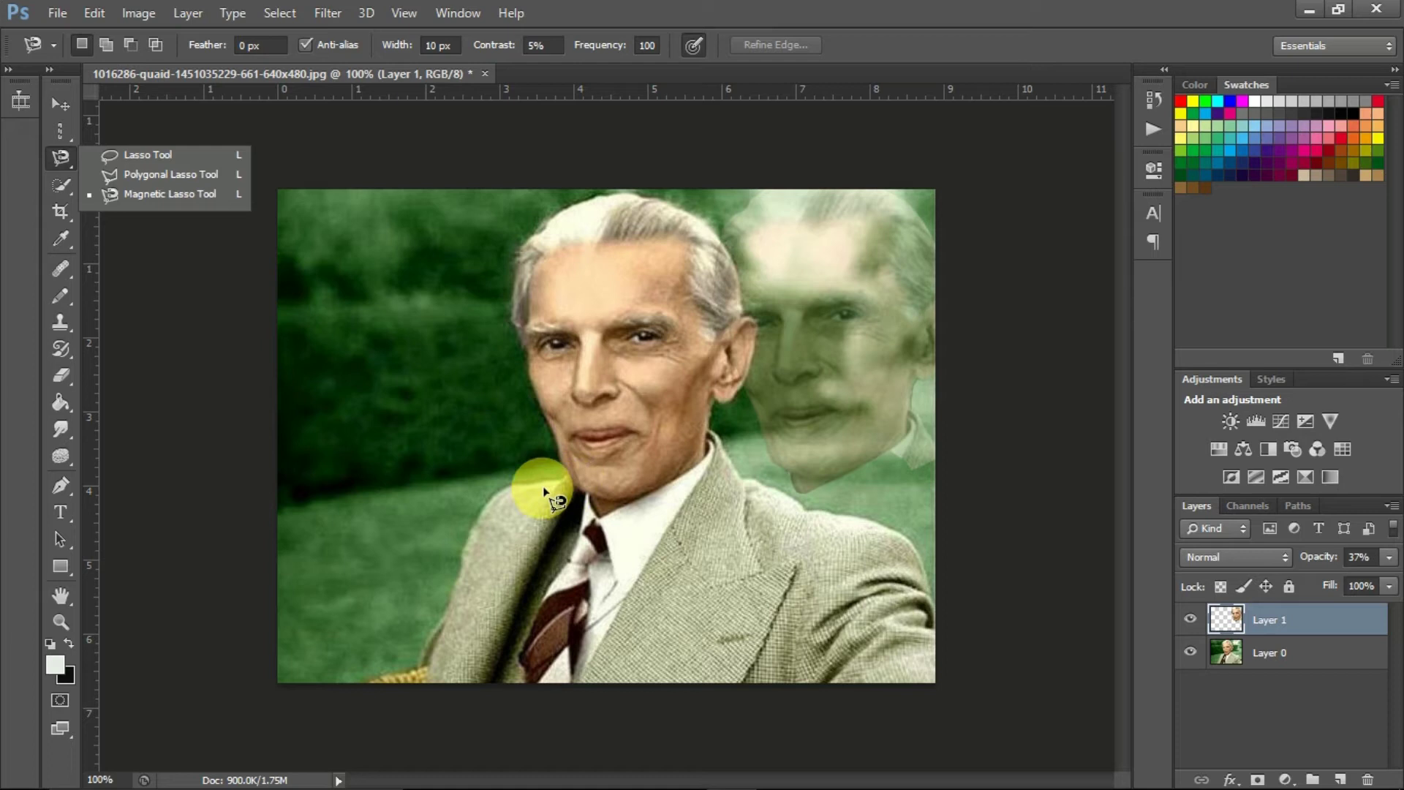
{"action": "left_click", "coordinate": [558, 467]}
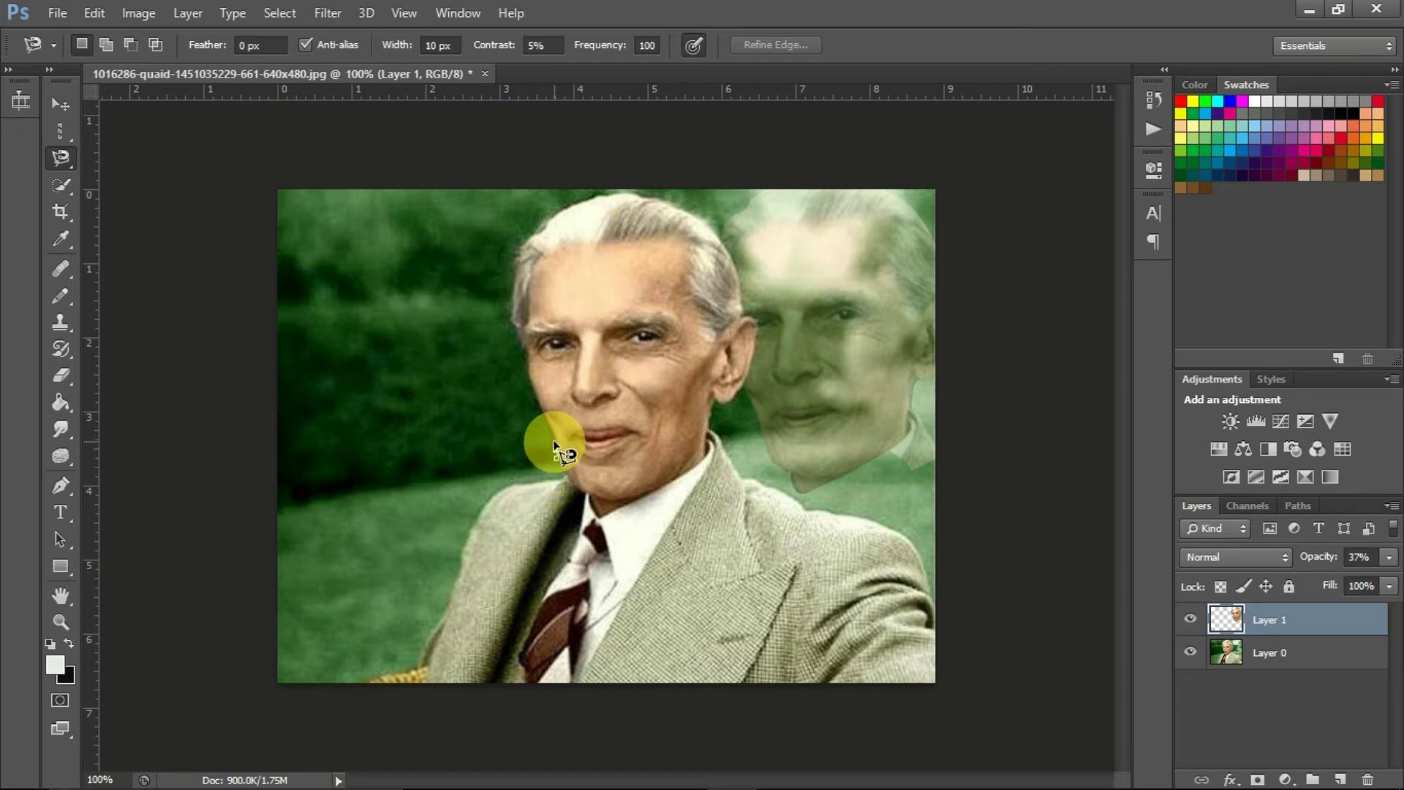
{"action": "left_click", "coordinate": [552, 439]}
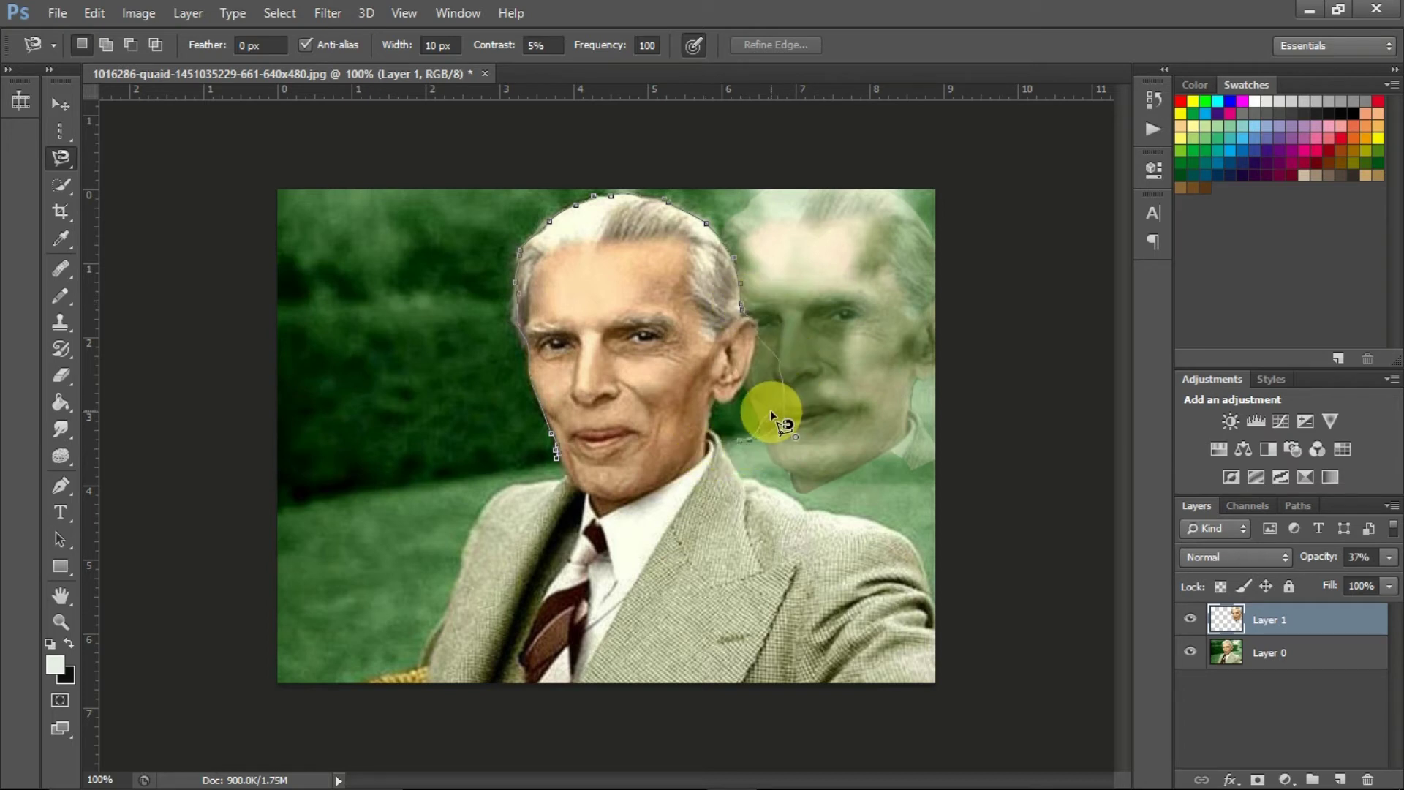
{"action": "left_click", "coordinate": [560, 462]}
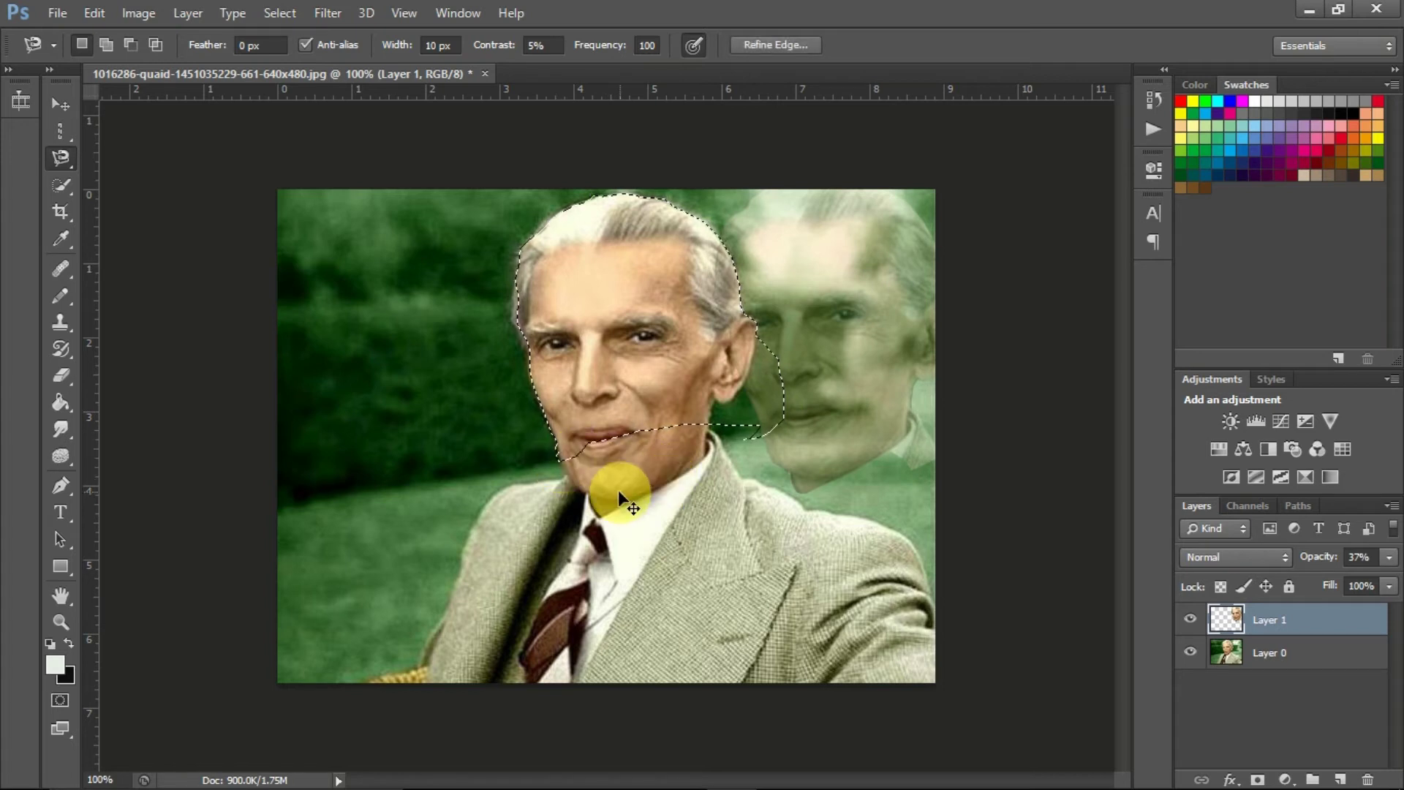
{"action": "left_click", "coordinate": [611, 489]}
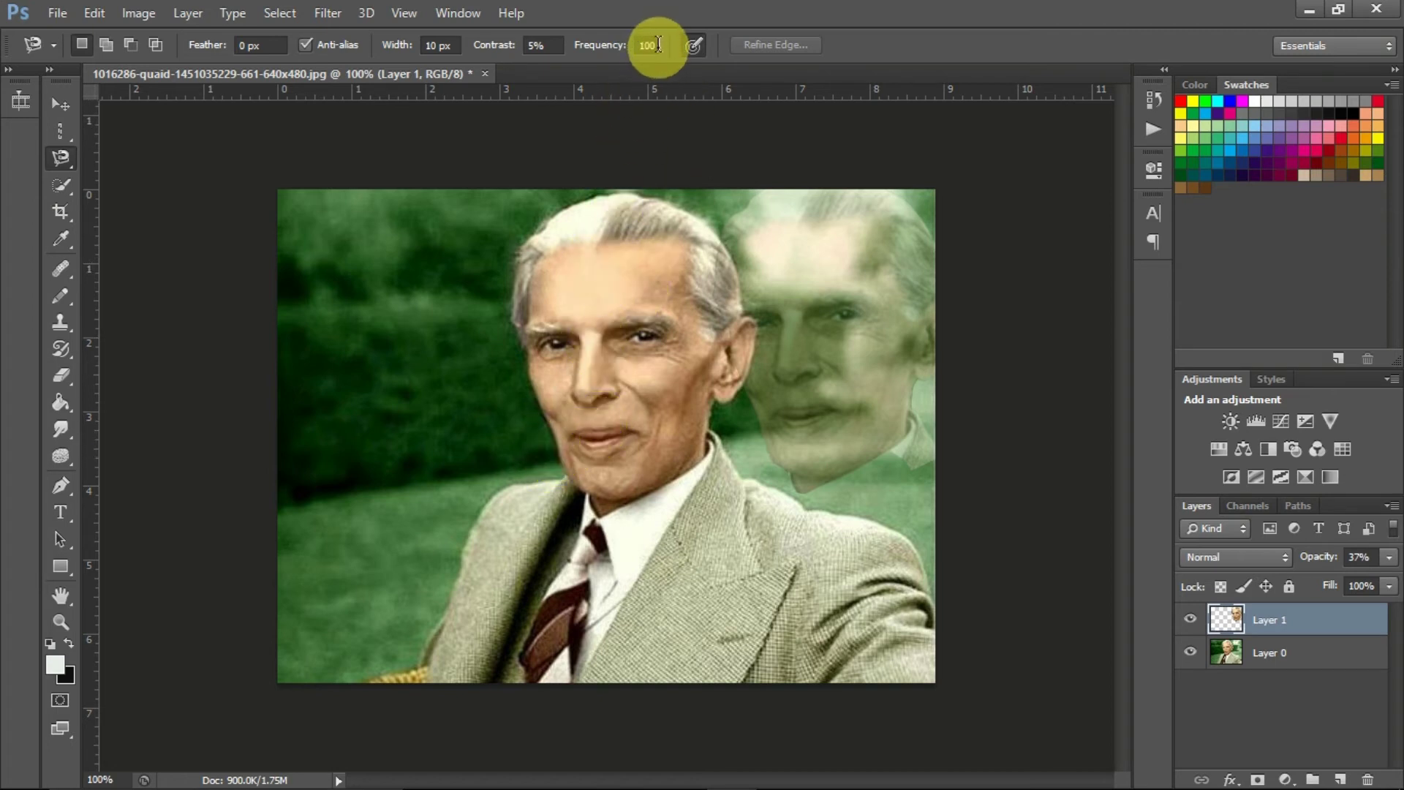
Step: Set the Magnetic Lasso frequency to 10 and try tracing from the jaw up to the hair, discarding the outline
{"action": "type", "text": "10"}
{"action": "key", "text": "Return"}
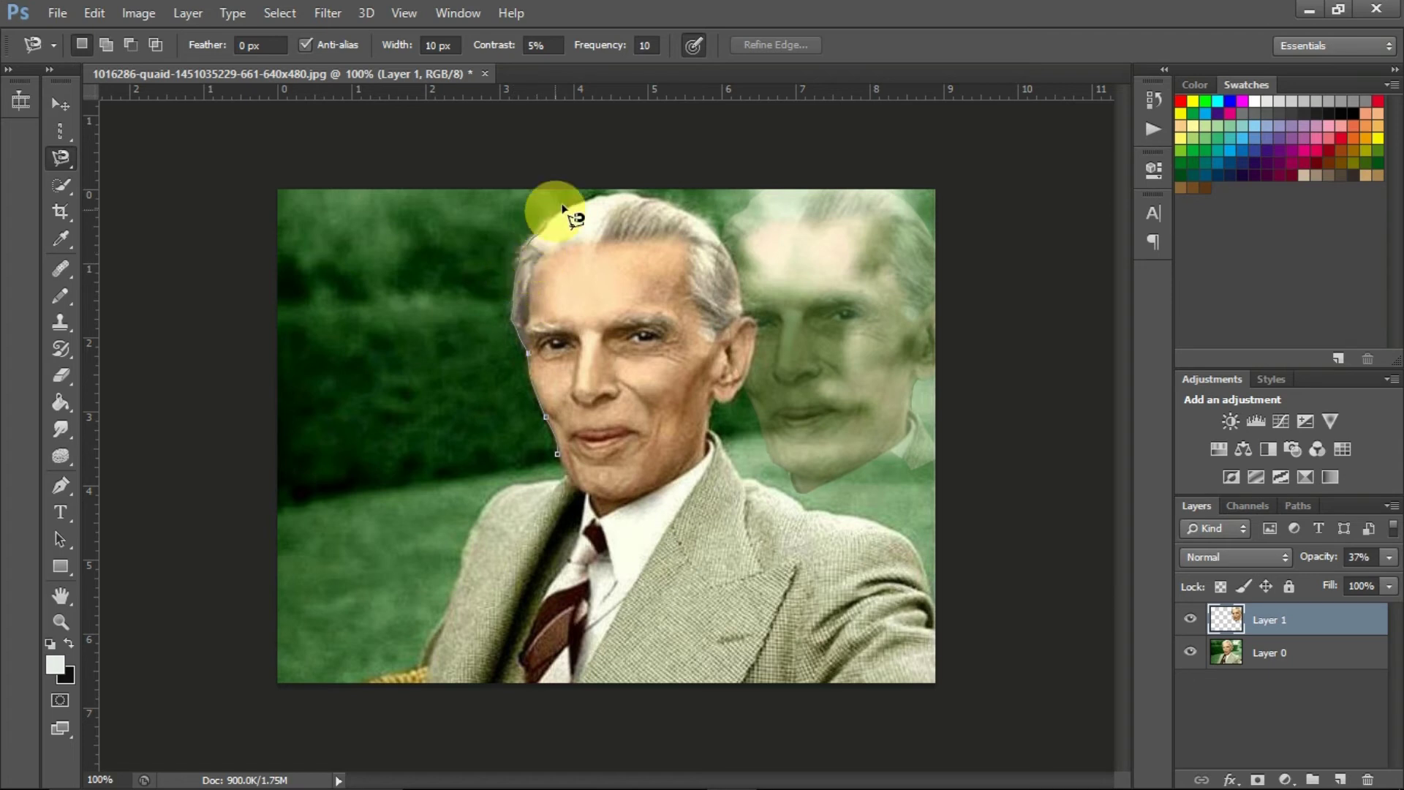
{"action": "left_click", "coordinate": [609, 205]}
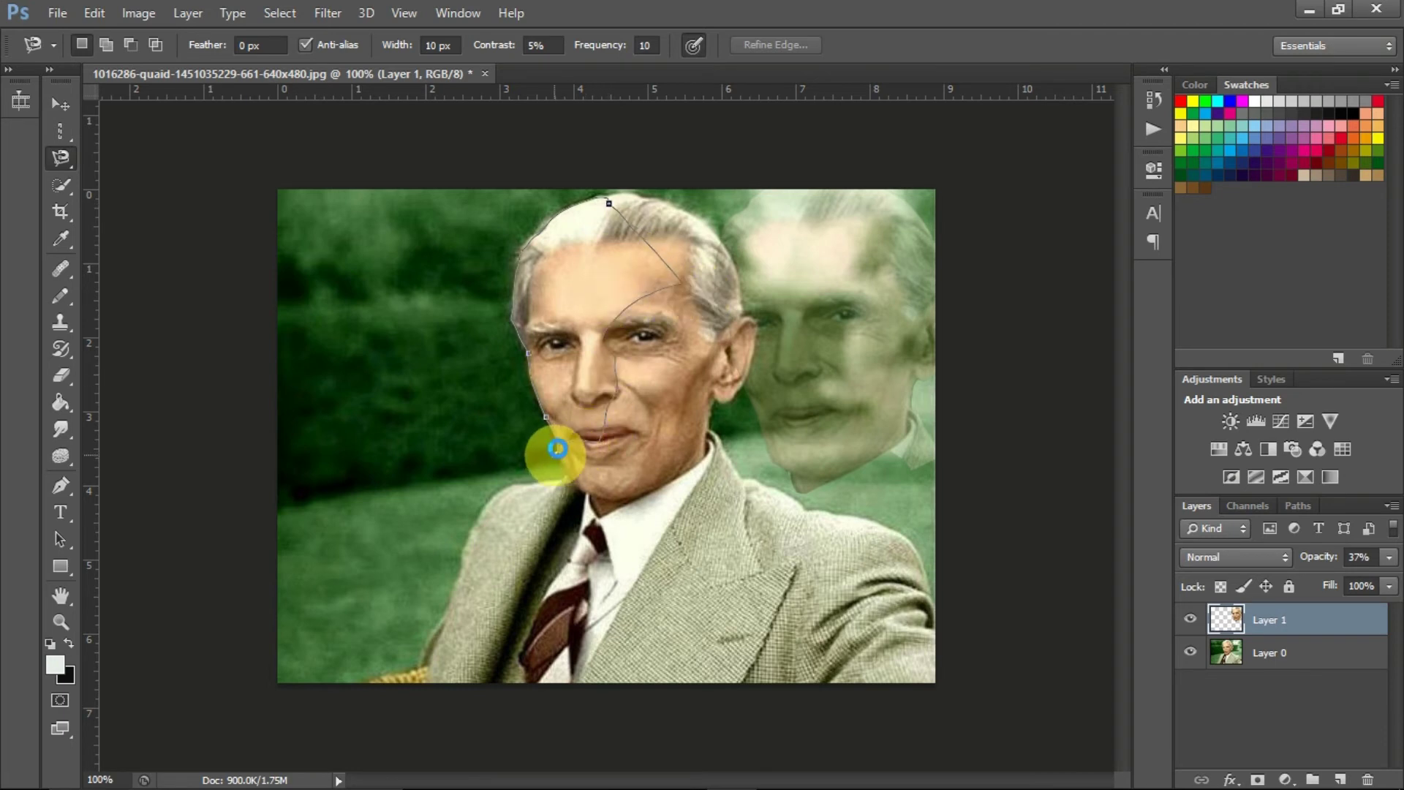
{"action": "key", "text": "Escape"}
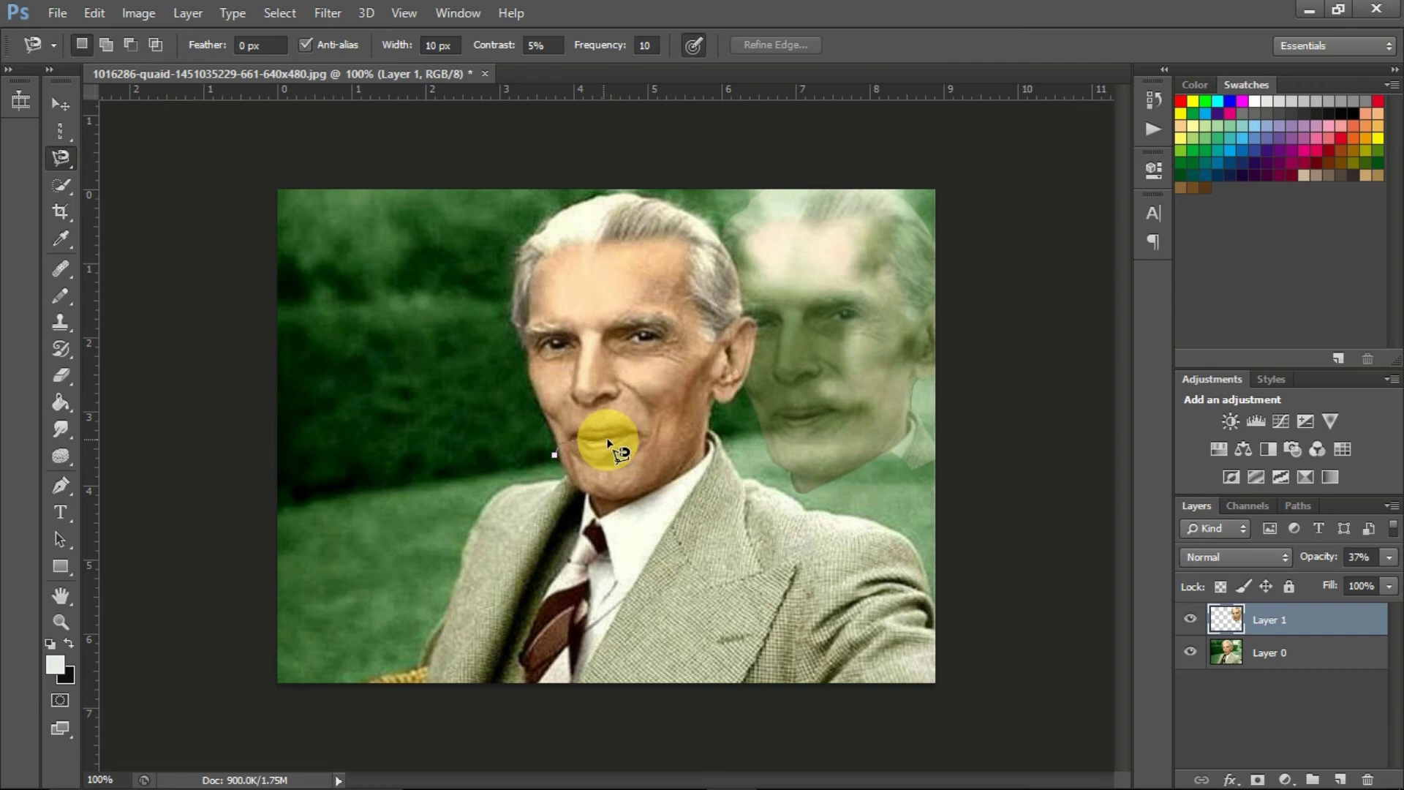
{"action": "left_click", "coordinate": [553, 451]}
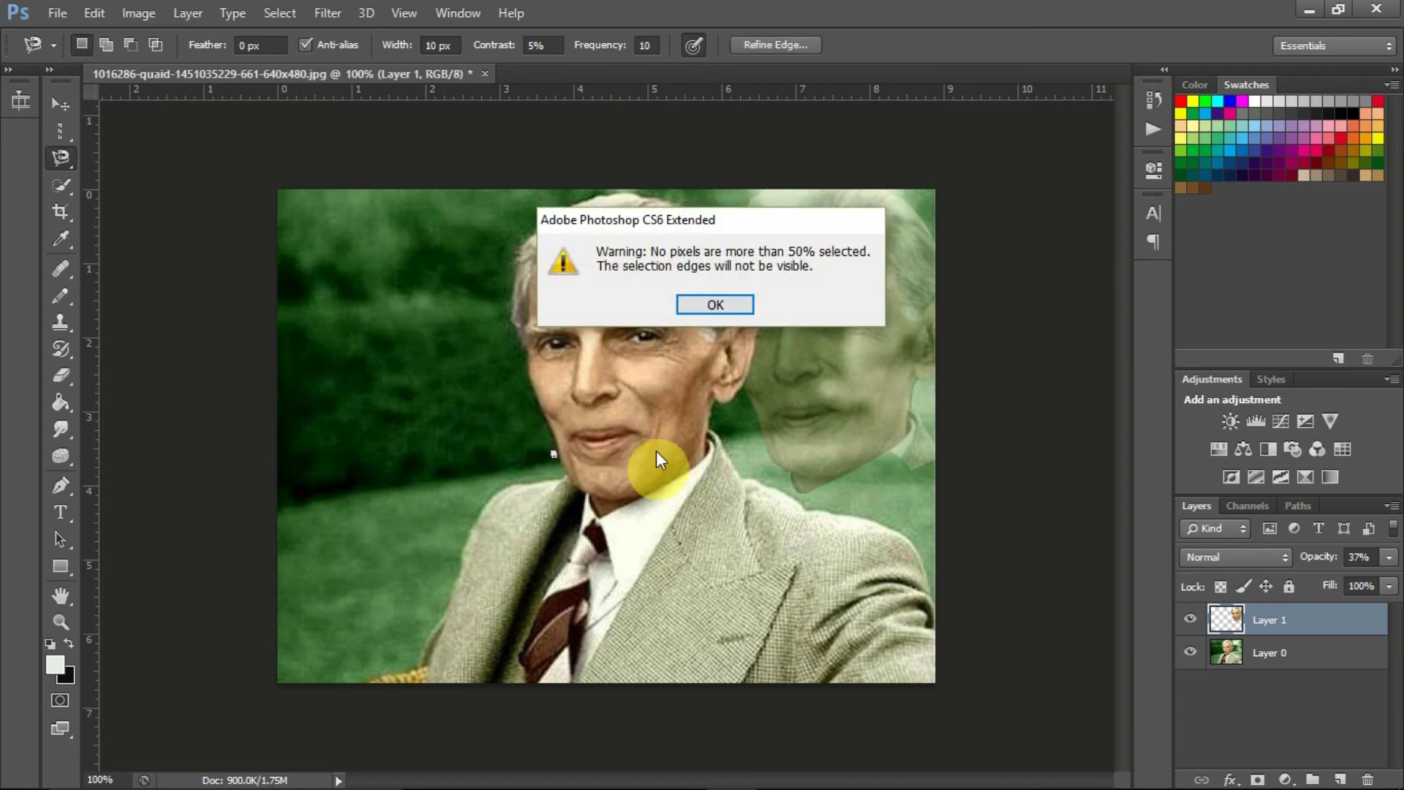
{"action": "left_click", "coordinate": [736, 307]}
Step: Set the Magnetic Lasso frequency to 100
{"action": "right_click", "coordinate": [651, 101]}
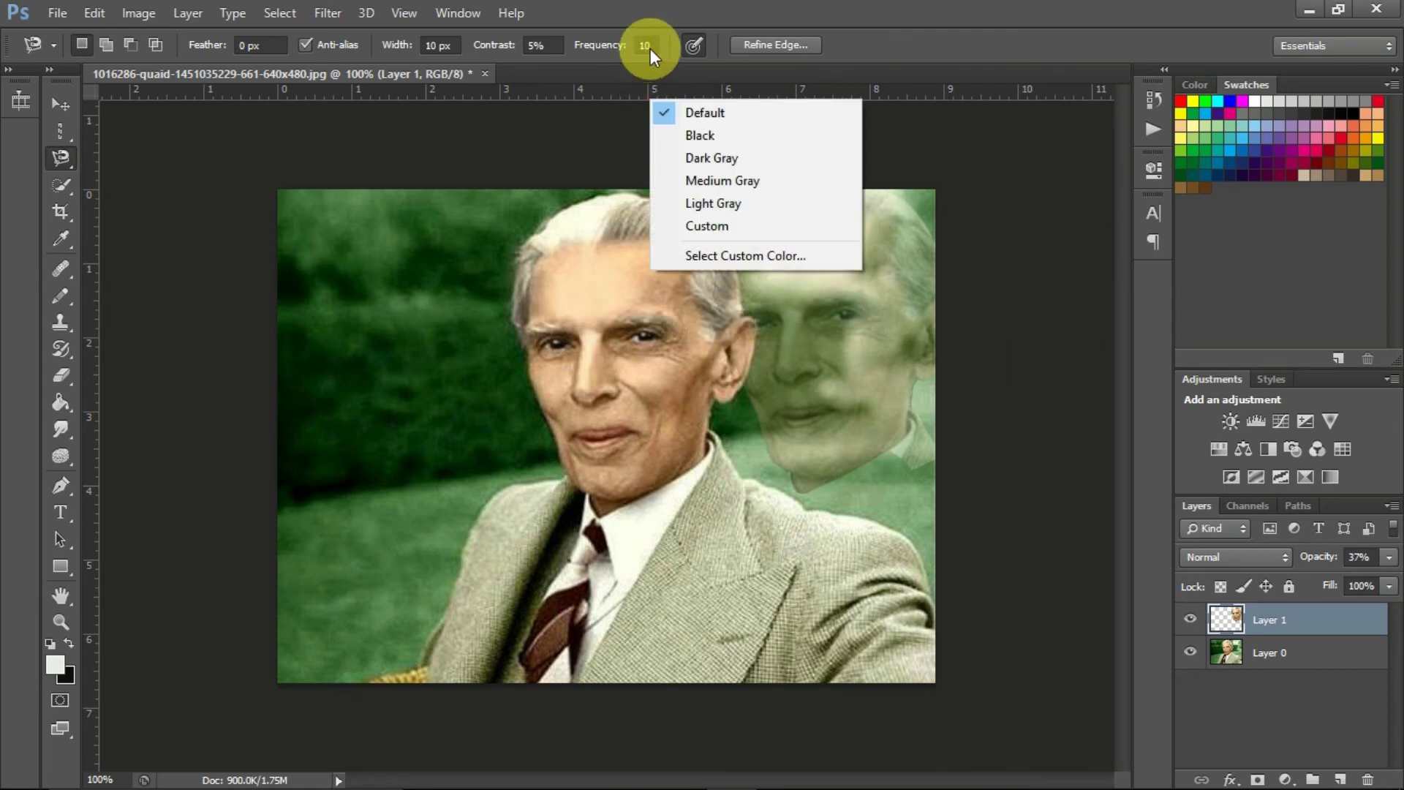
{"action": "left_click", "coordinate": [649, 45]}
{"action": "left_click", "coordinate": [649, 45]}
{"action": "type", "text": "0"}
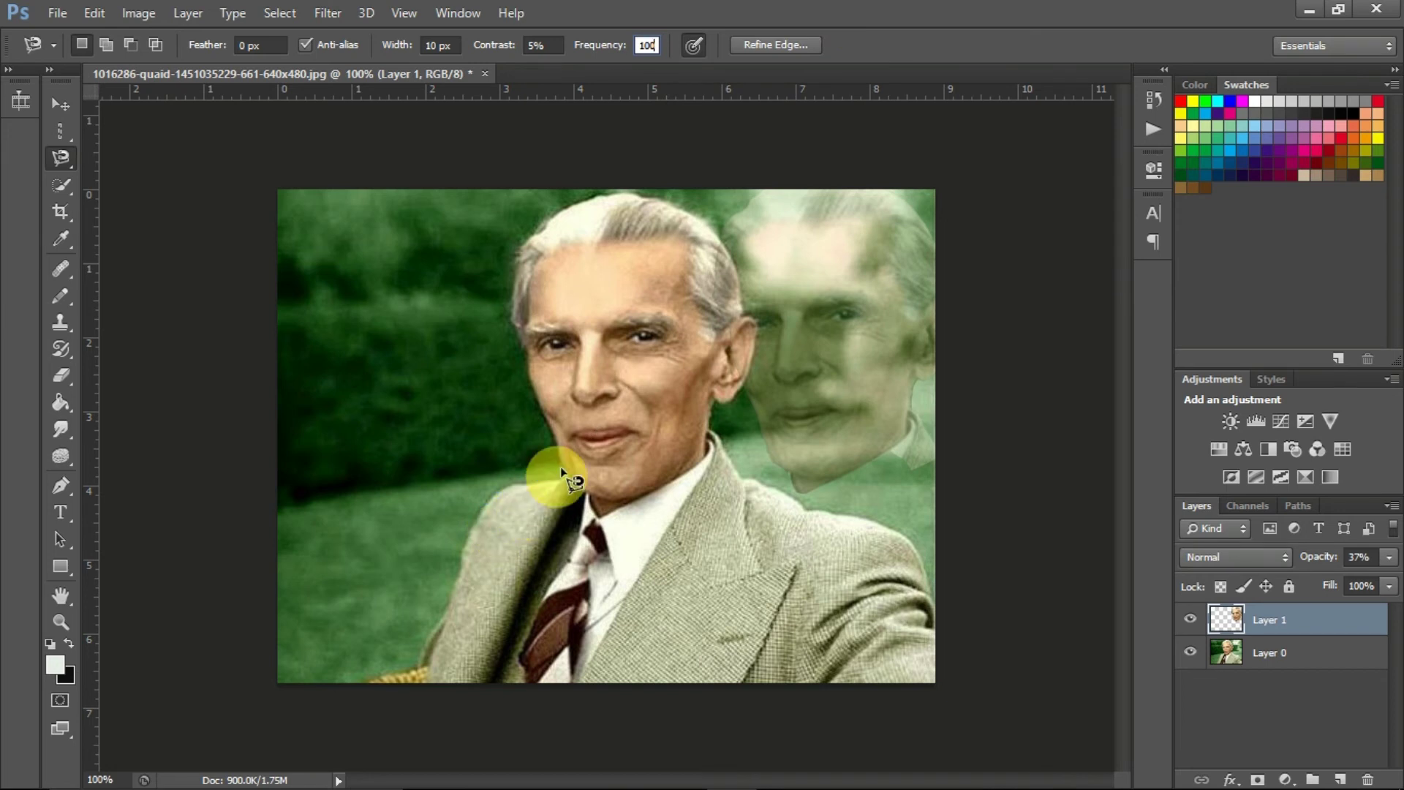
{"action": "key", "text": "Return"}
Step: Try a short Magnetic Lasso outline down the man's jaw toward the jacket shoulder, and cancel it
{"action": "mouse_move", "coordinate": [552, 430]}
{"action": "left_mouse_down"}
{"action": "mouse_move", "coordinate": [511, 319]}
{"action": "mouse_move", "coordinate": [520, 234]}
{"action": "mouse_move", "coordinate": [557, 224]}
{"action": "mouse_move", "coordinate": [561, 444]}
{"action": "mouse_move", "coordinate": [616, 494]}
{"action": "mouse_move", "coordinate": [577, 516]}
{"action": "mouse_move", "coordinate": [564, 474]}
{"action": "mouse_move", "coordinate": [606, 502]}
{"action": "mouse_move", "coordinate": [553, 510]}
{"action": "left_mouse_up"}
{"action": "key", "text": "Escape"}
{"action": "double_click", "coordinate": [548, 503]}
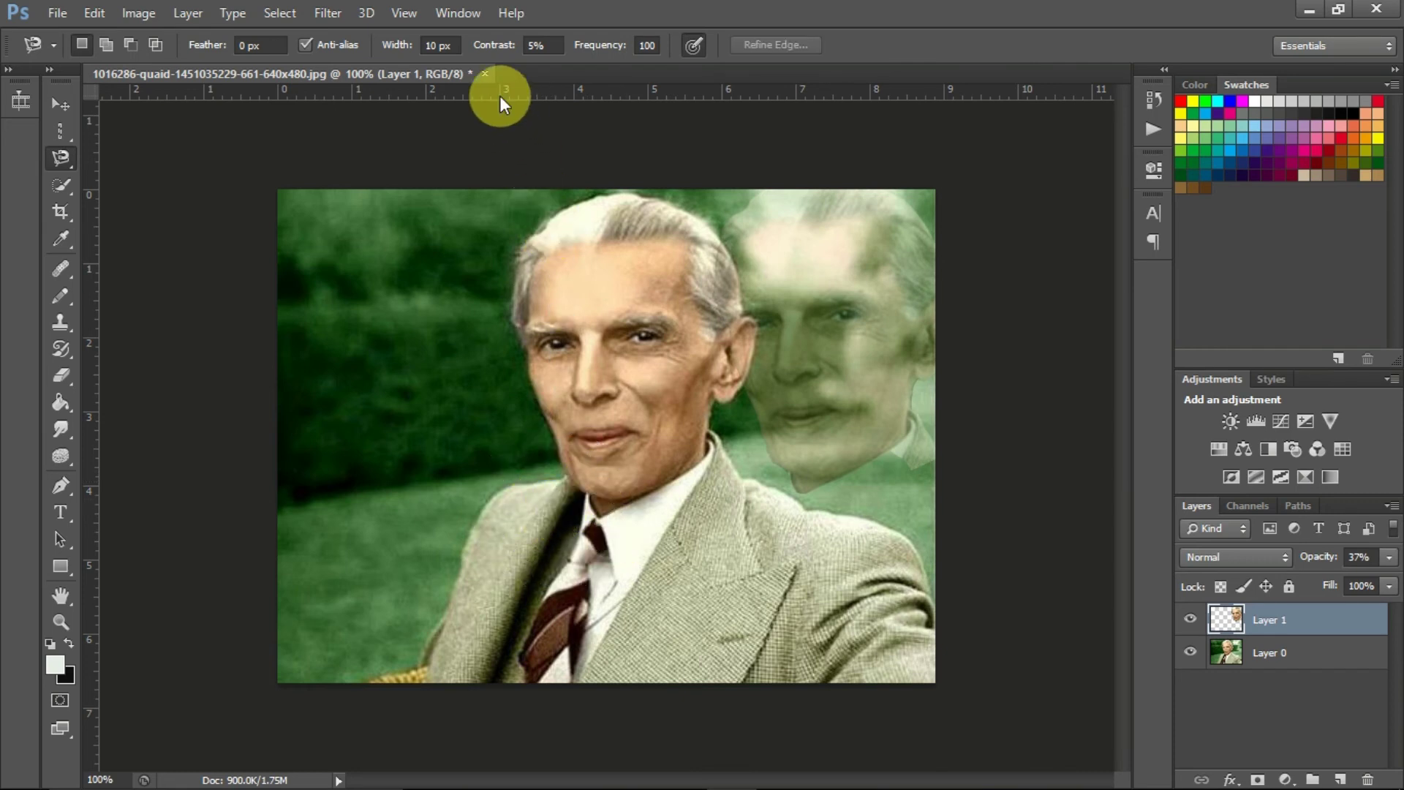